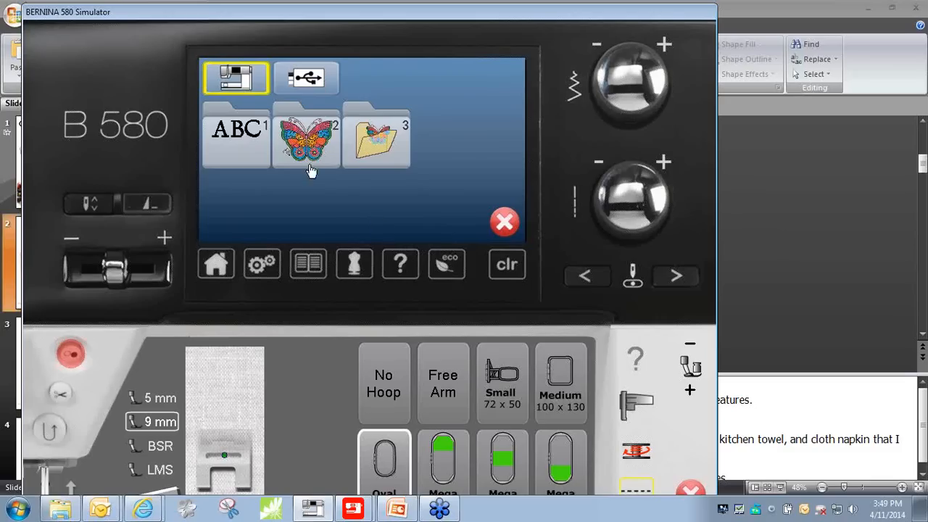
- Start a lettering design in the third built-in alphabet and enter the word Grandma followed by a space
click(236, 145)
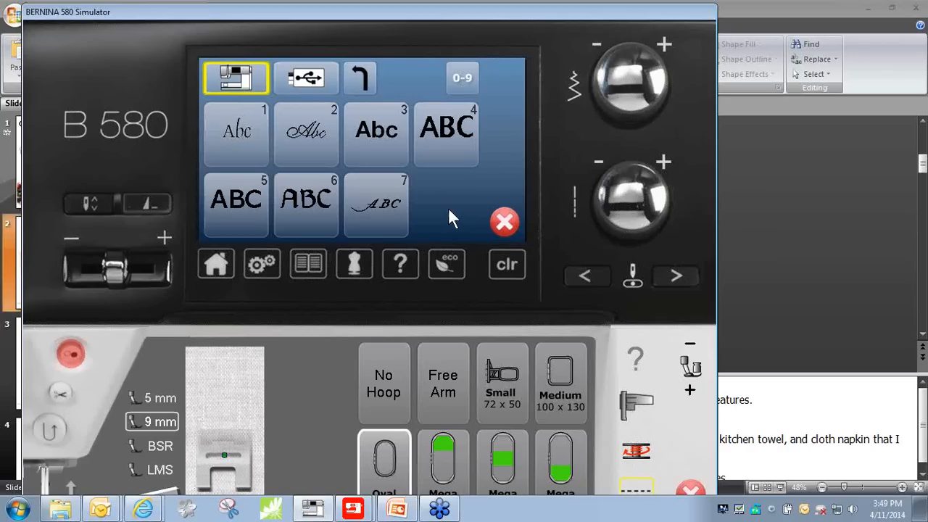
click(374, 154)
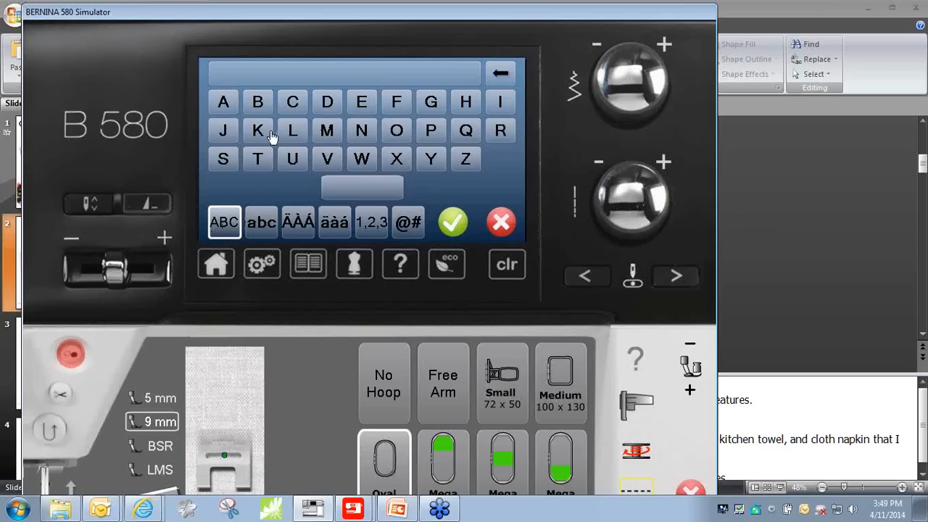
click(430, 105)
click(261, 225)
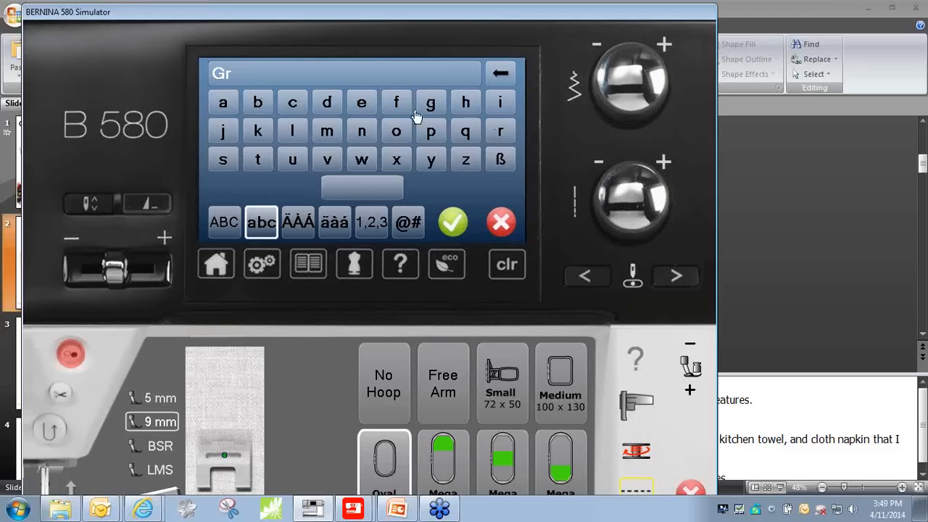
click(225, 106)
click(365, 141)
click(327, 104)
click(326, 133)
click(326, 132)
click(502, 77)
click(224, 104)
click(363, 190)
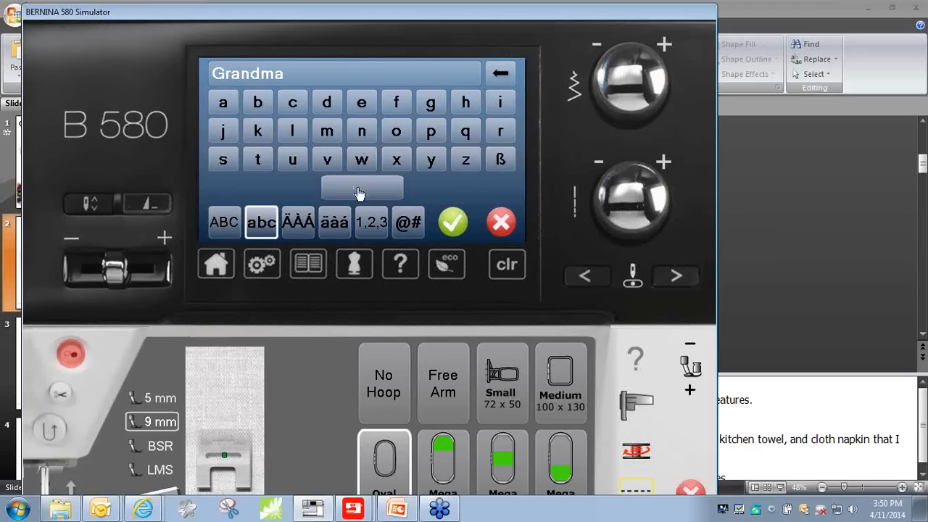
- Complete the lettering with the grandmother's capitalized first name and accept the text
click(224, 229)
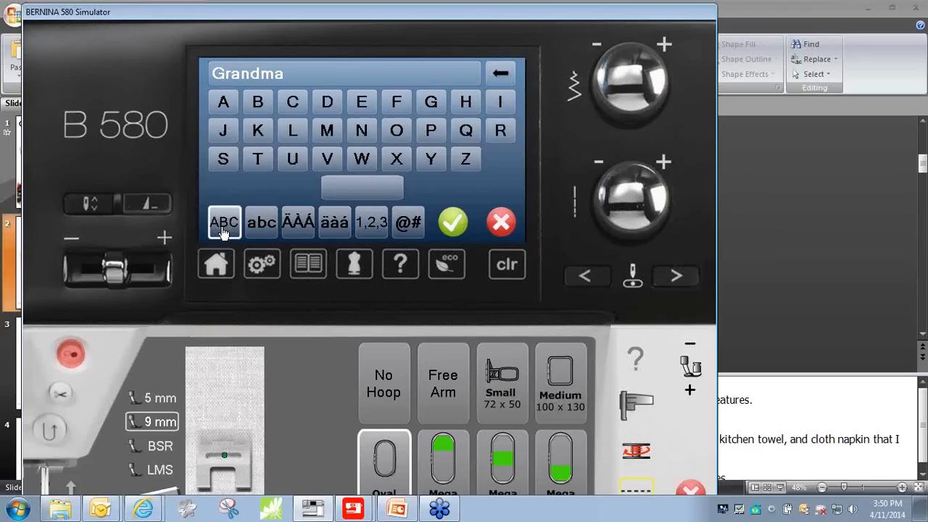
click(258, 132)
click(261, 222)
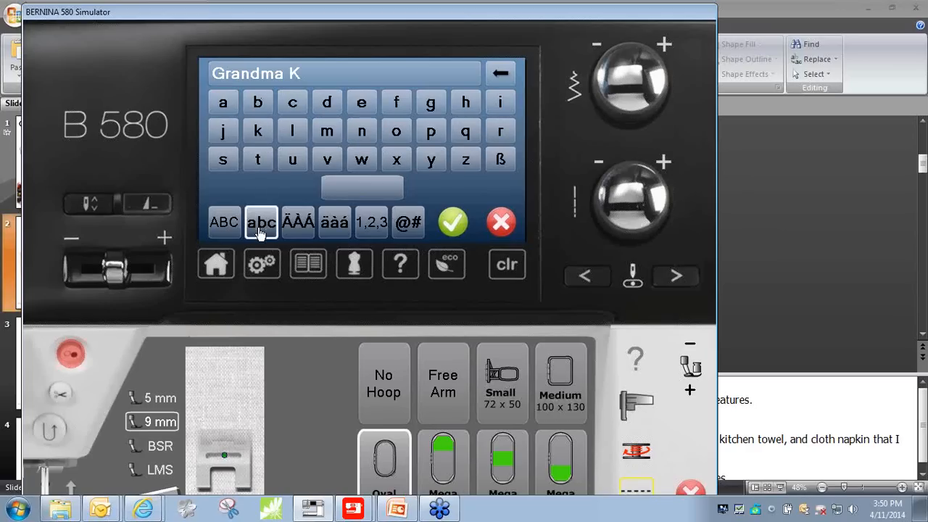
click(223, 102)
click(431, 162)
click(452, 230)
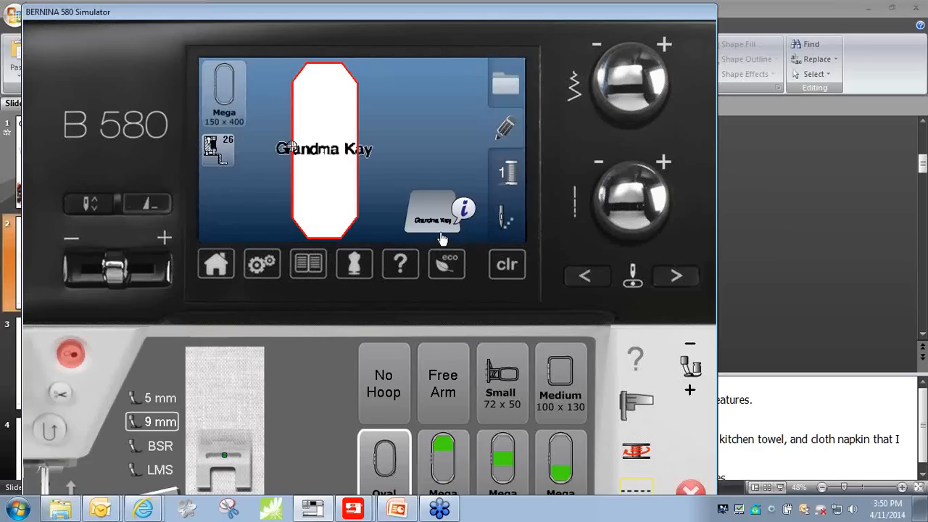
- Choose the Oval 145 x 255 hoop for the lettering design
click(227, 106)
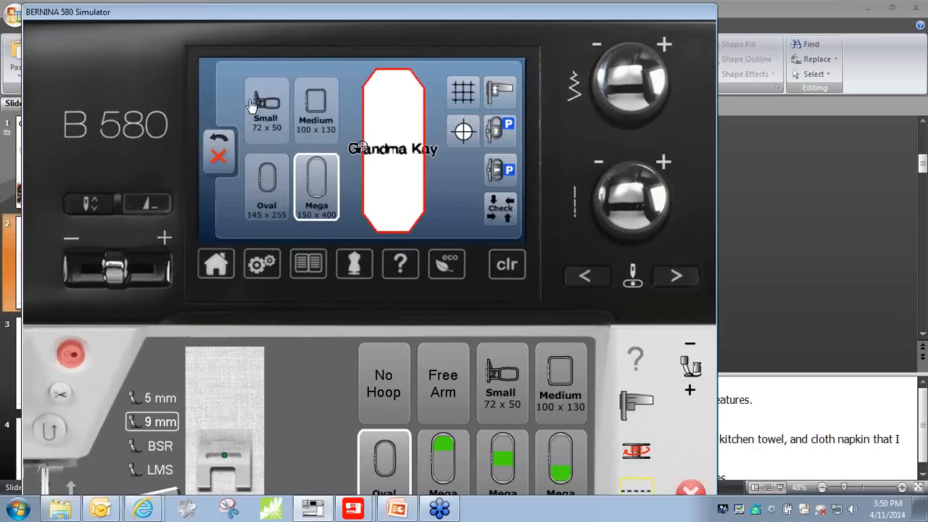
click(270, 190)
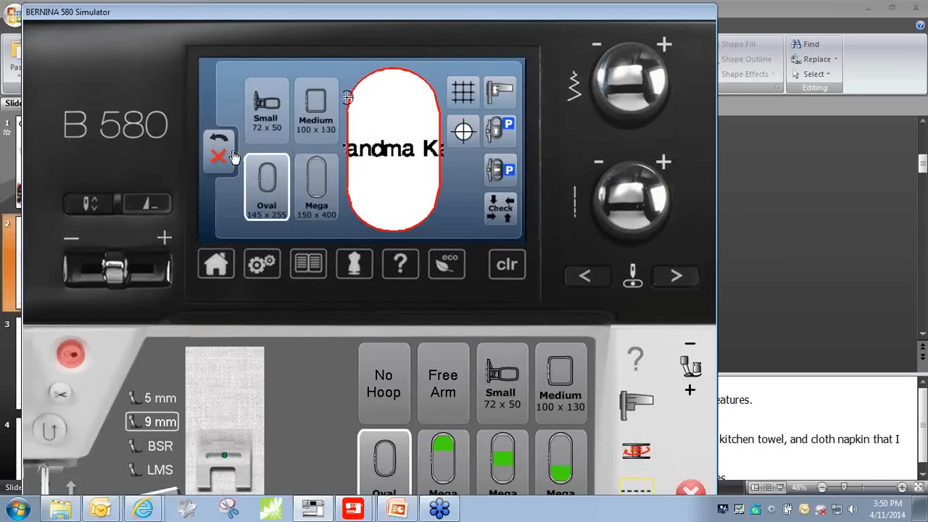
click(216, 142)
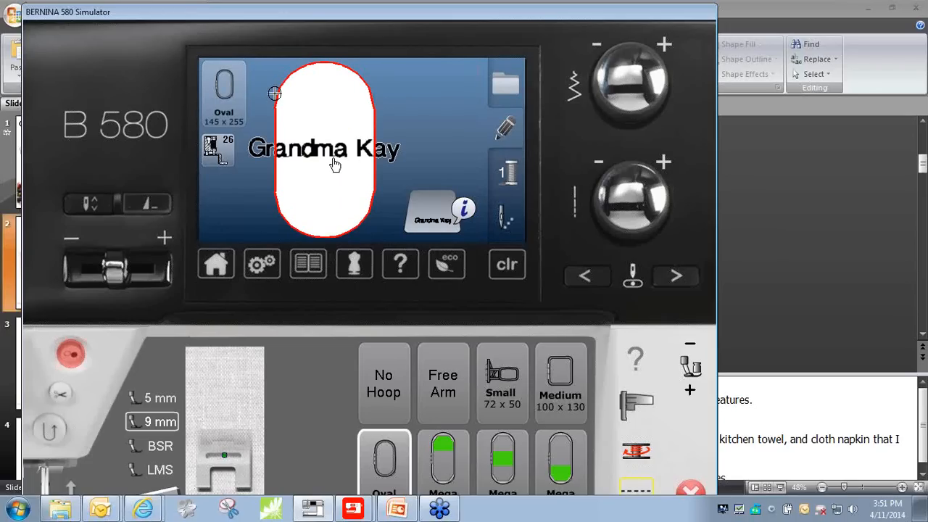
- Scale the lettering proportionally down to 54 so it fits inside the oval hoop
click(464, 212)
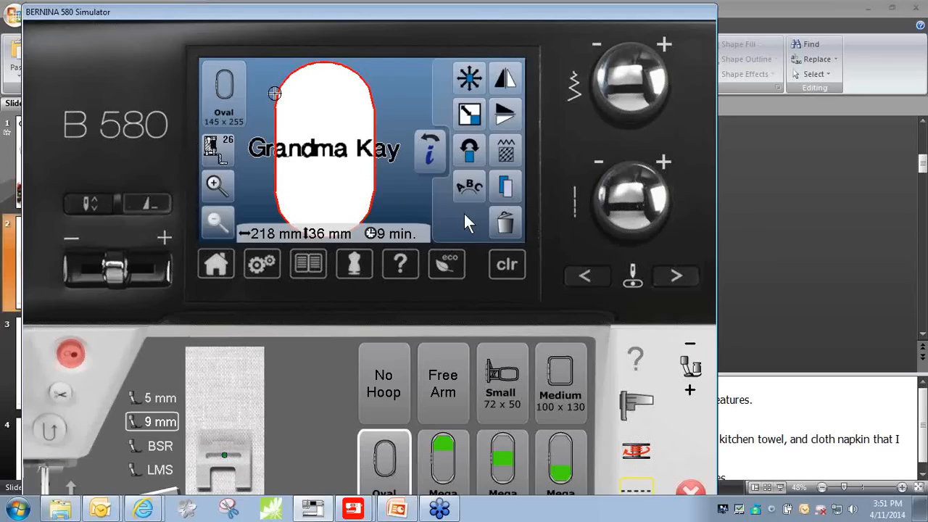
click(470, 118)
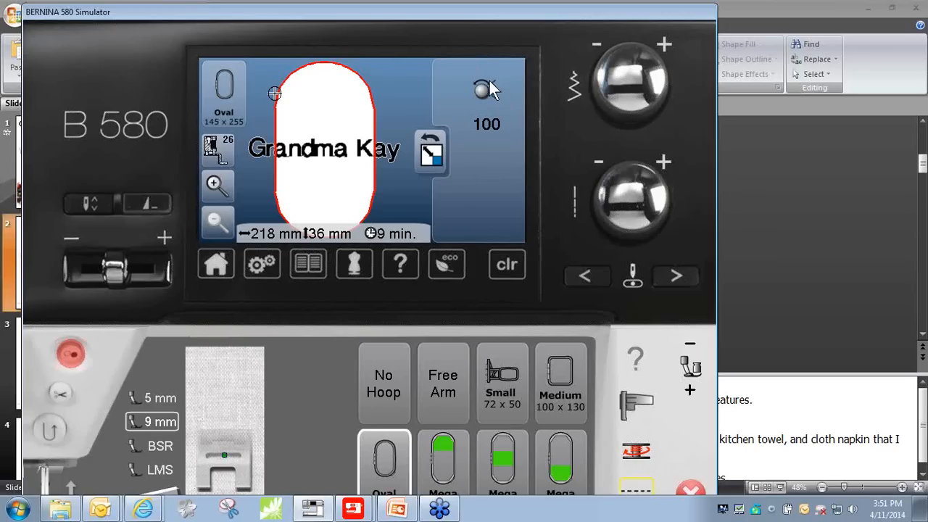
click(599, 50)
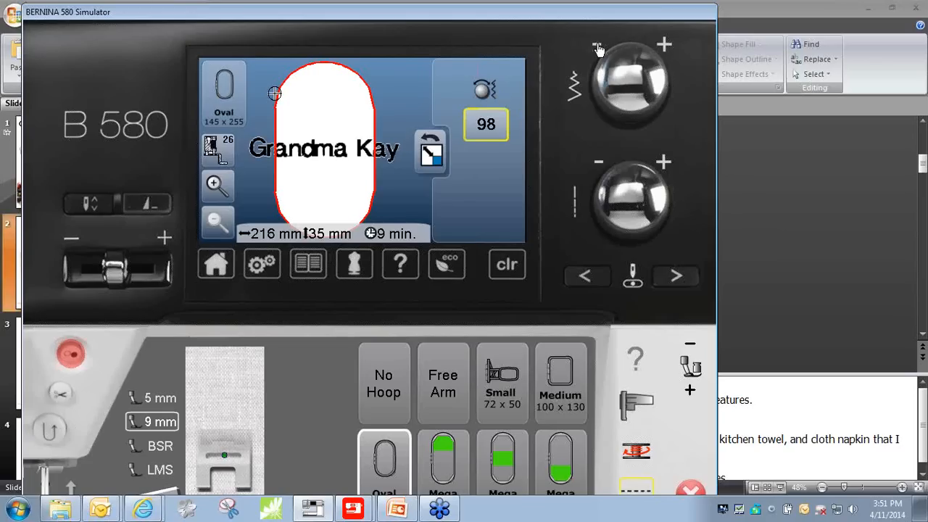
click(599, 49)
click(599, 49)
click(599, 50)
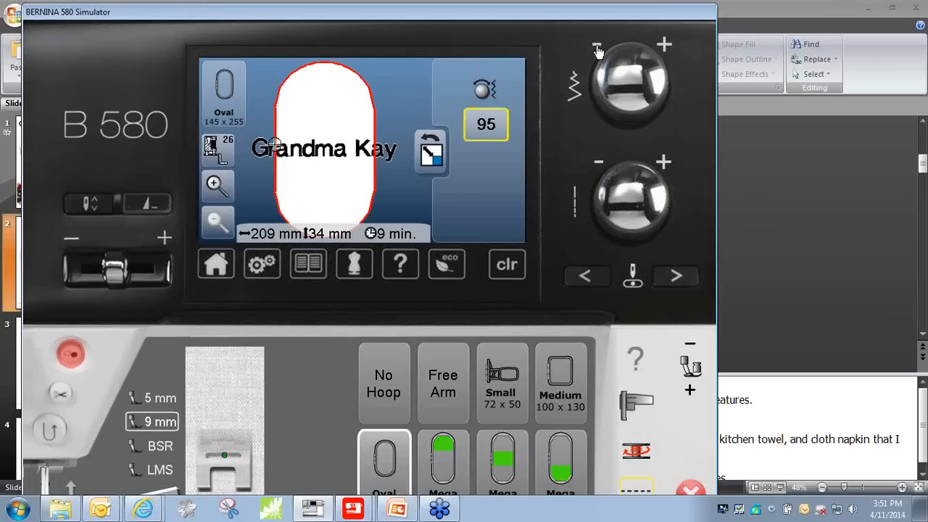
click(599, 50)
click(599, 49)
click(599, 49)
click(599, 50)
click(599, 49)
click(599, 50)
click(599, 49)
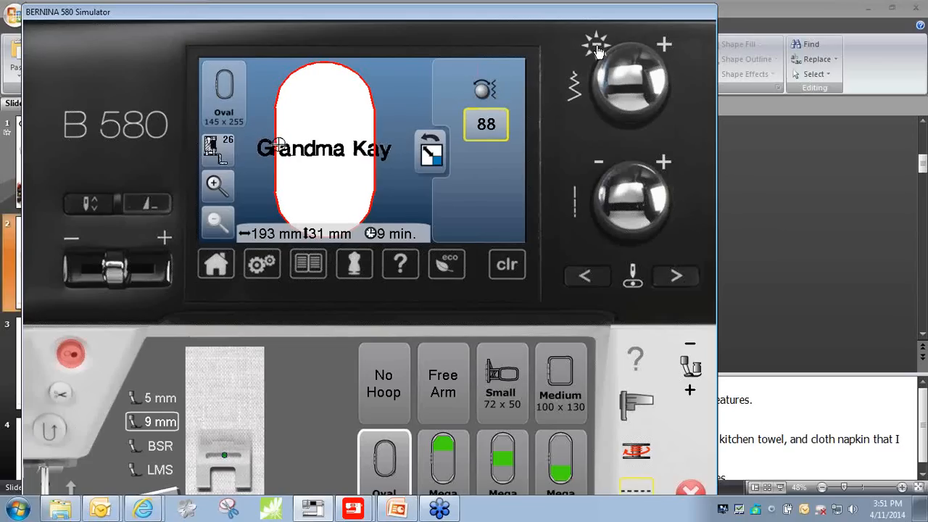
click(599, 49)
click(599, 50)
click(599, 49)
click(599, 50)
click(599, 50)
click(599, 49)
click(599, 50)
click(599, 49)
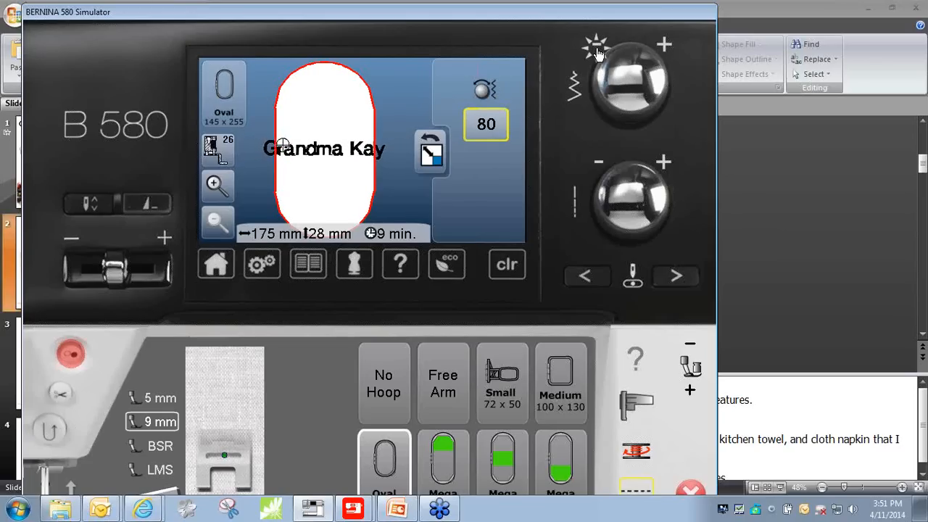
click(598, 51)
click(597, 51)
click(598, 51)
click(598, 50)
click(598, 51)
click(598, 51)
click(597, 50)
click(598, 50)
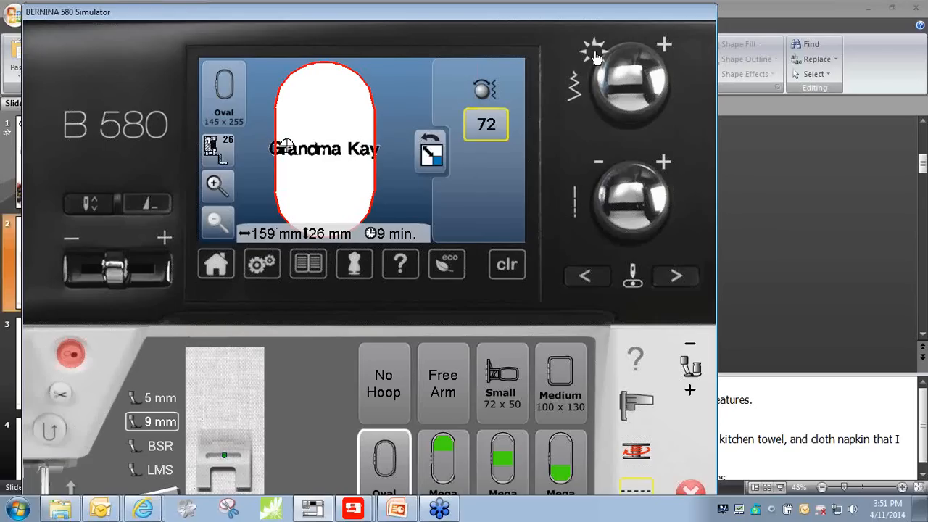
click(595, 55)
click(596, 55)
click(595, 55)
click(595, 55)
click(595, 55)
click(596, 56)
click(596, 55)
click(595, 55)
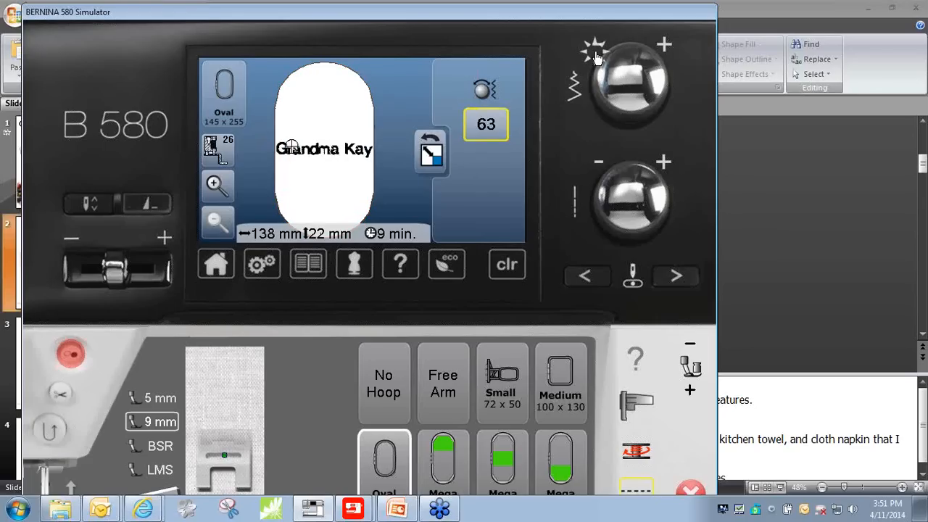
click(595, 56)
click(595, 55)
click(595, 55)
click(595, 55)
click(595, 56)
click(595, 55)
click(595, 57)
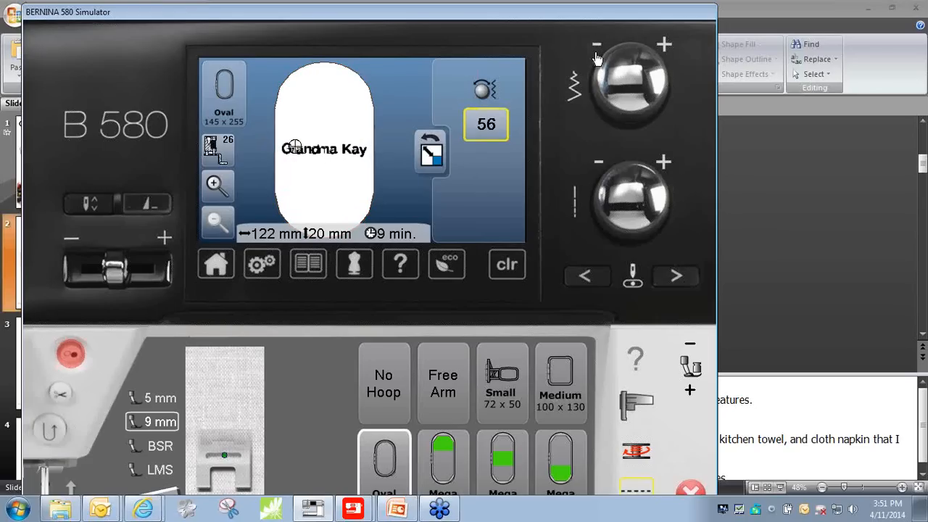
click(596, 56)
click(596, 55)
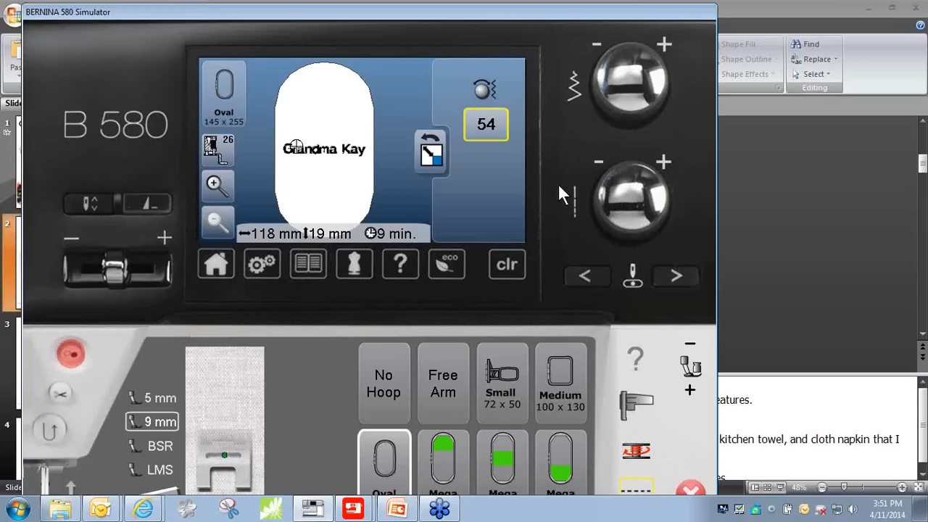
click(430, 154)
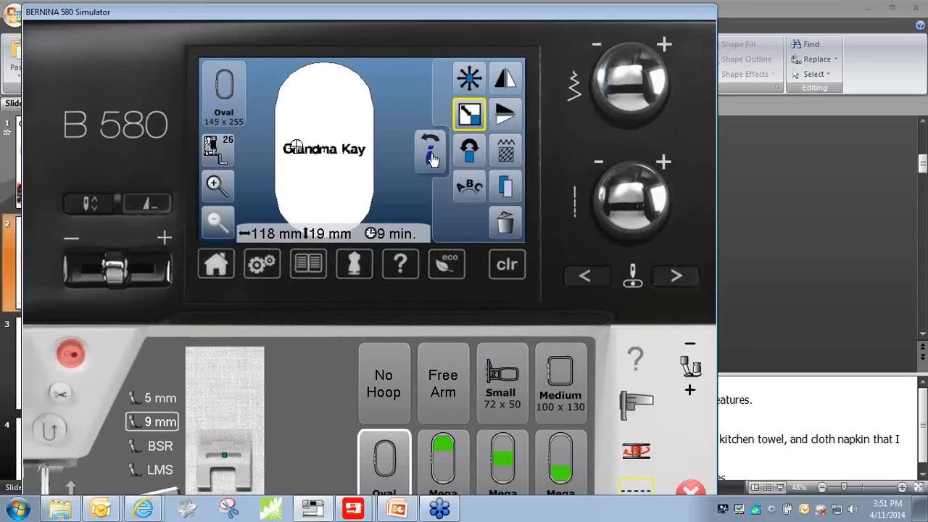
click(431, 156)
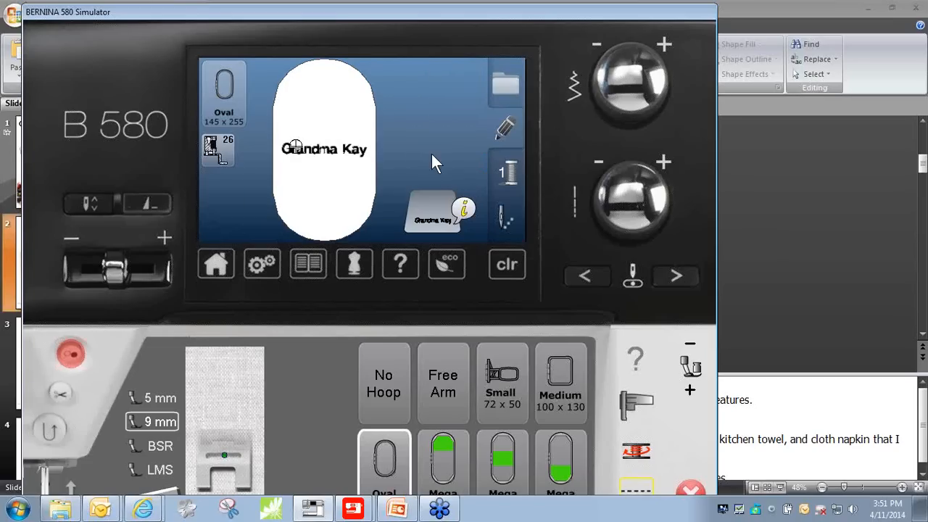
- Try to send the resized lettering to stitch-out and accept the hoop attachment prompt
click(504, 228)
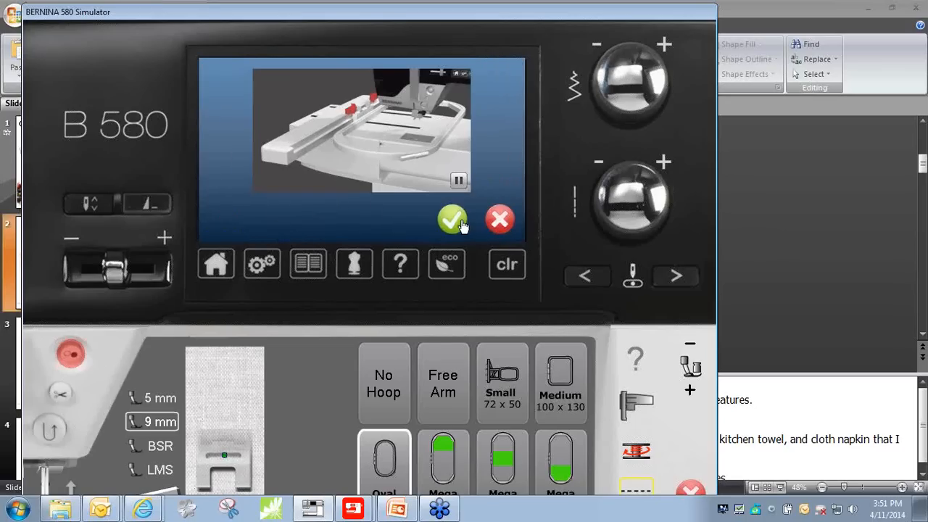
click(462, 225)
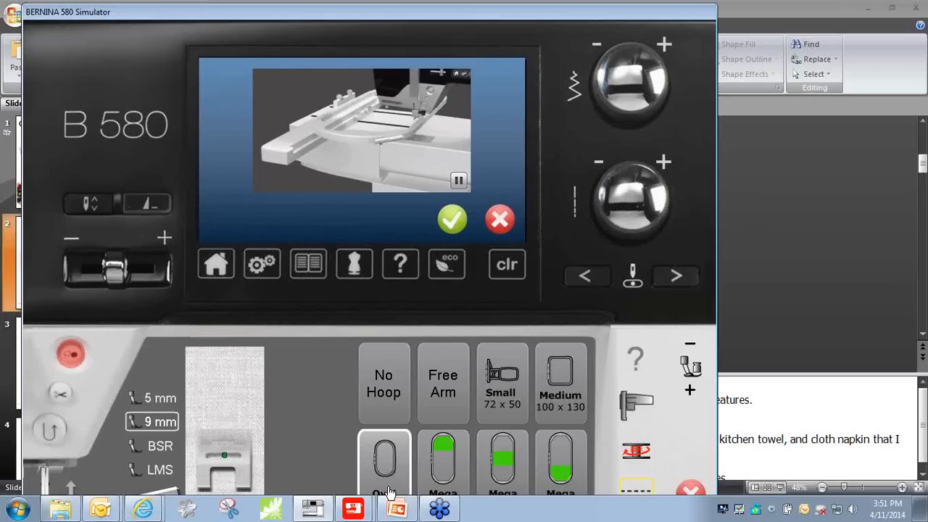
- Switch to PowerPoint, present the Lettering slide, advance to the Little Monkey slide and end the slide show
click(400, 510)
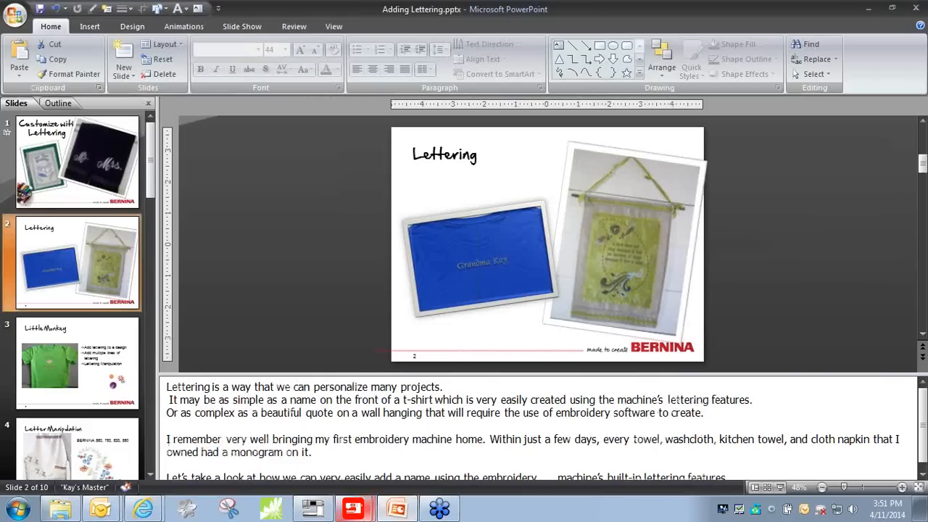
mouse_move(353, 510)
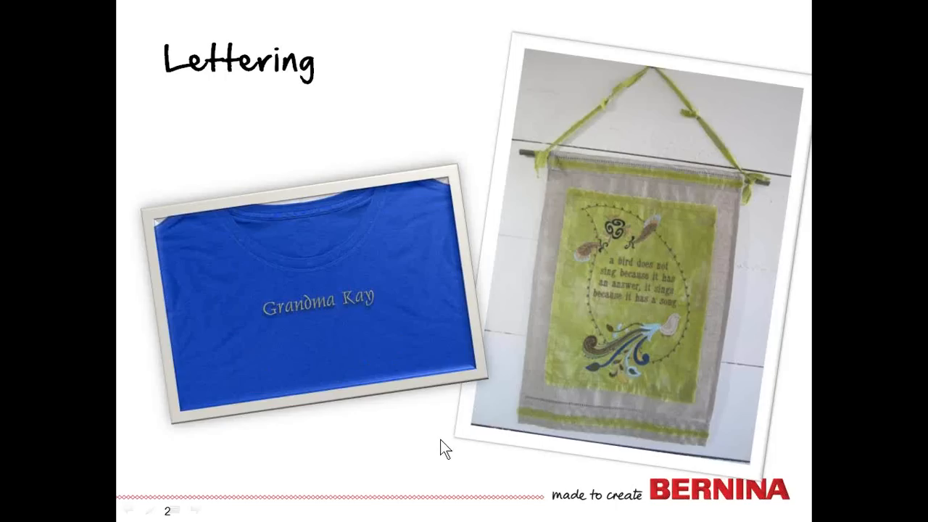
click(922, 479)
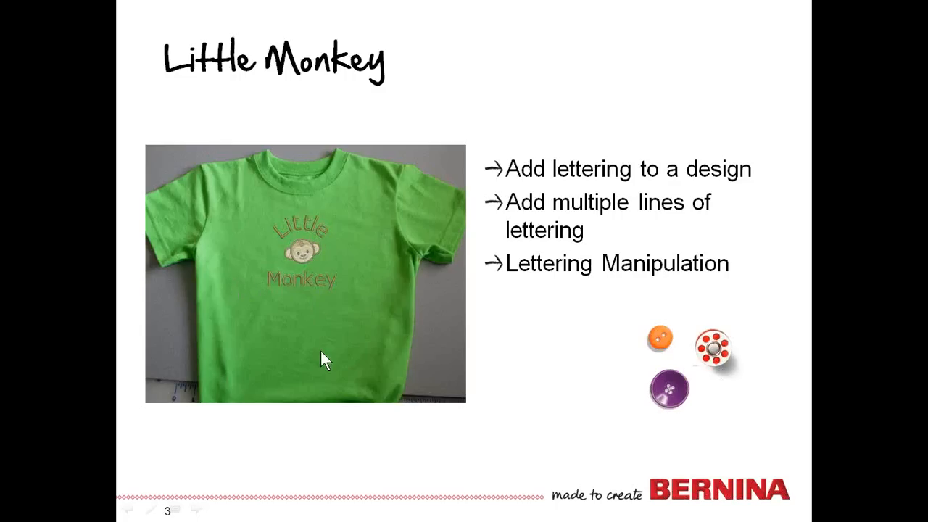
key(Escape)
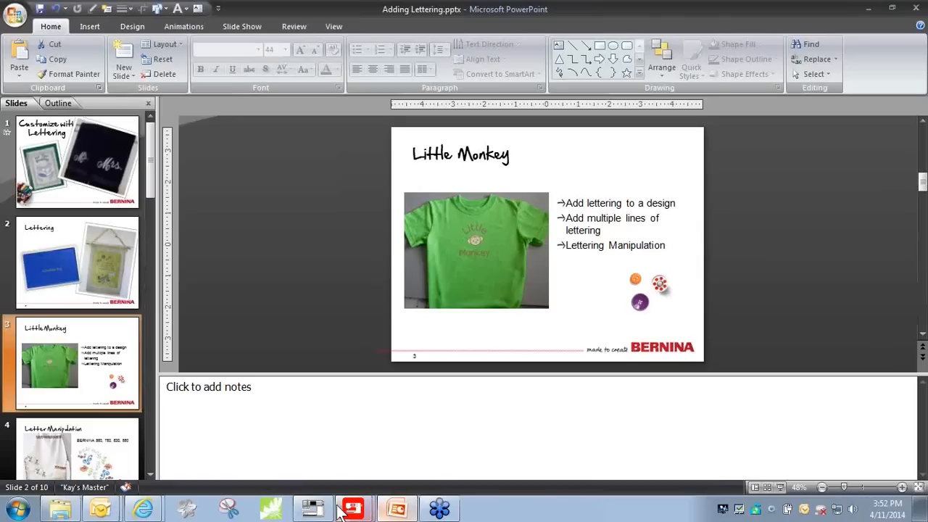
- Switch to the BERNINA 580 Simulator and load monkey design 9 from built-in design folder 5 in place of the current lettering
click(342, 510)
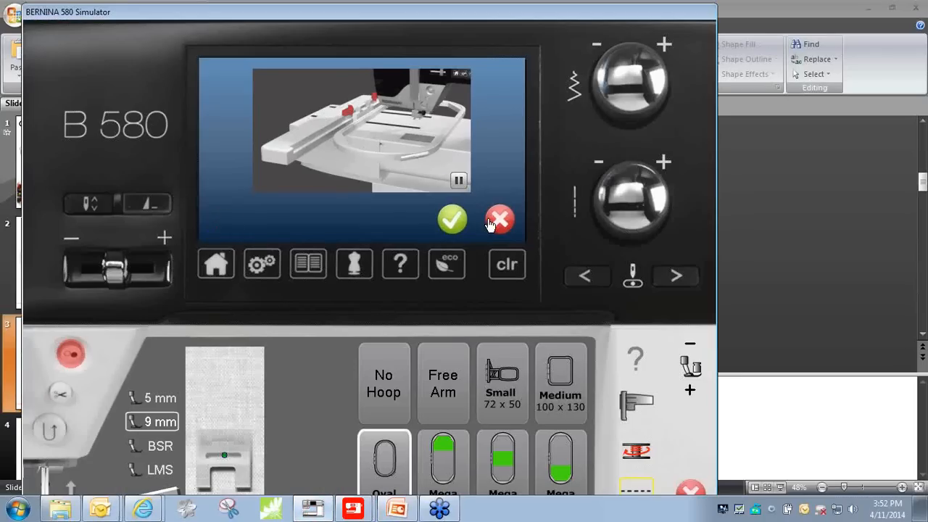
click(498, 220)
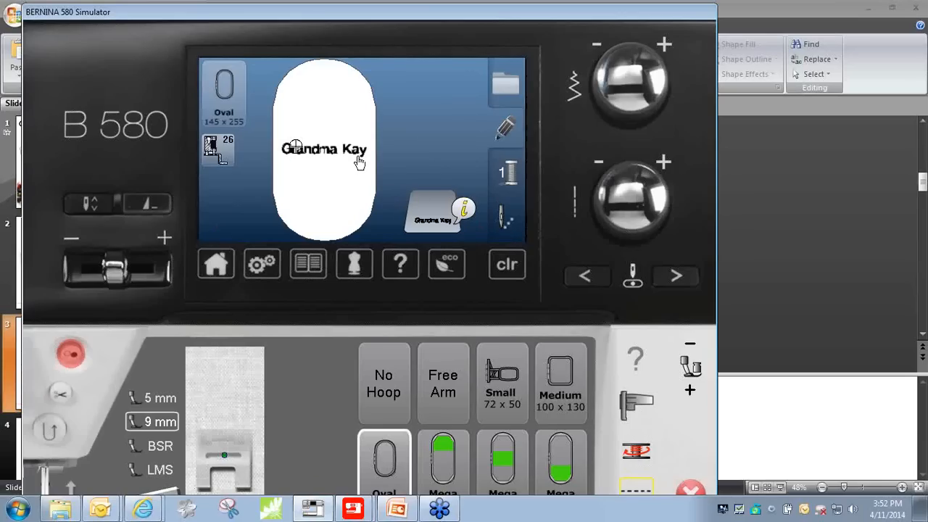
click(505, 91)
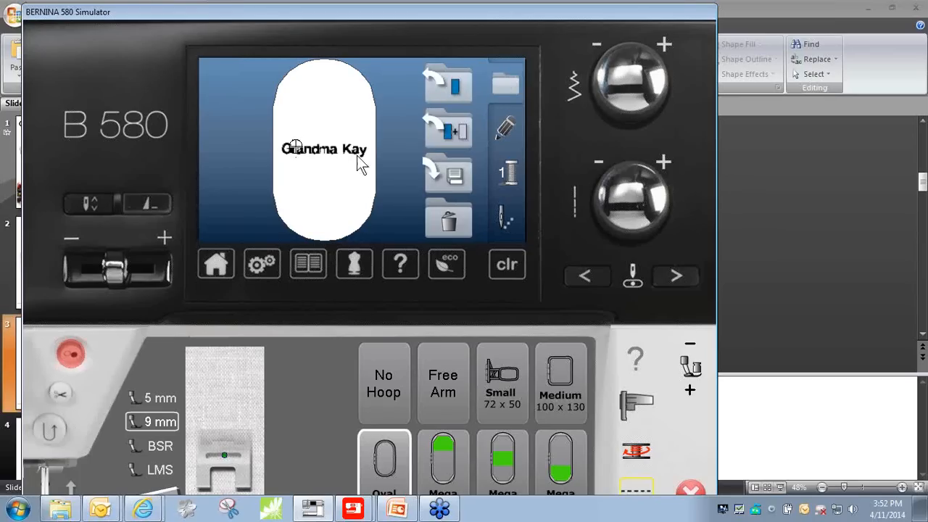
click(454, 98)
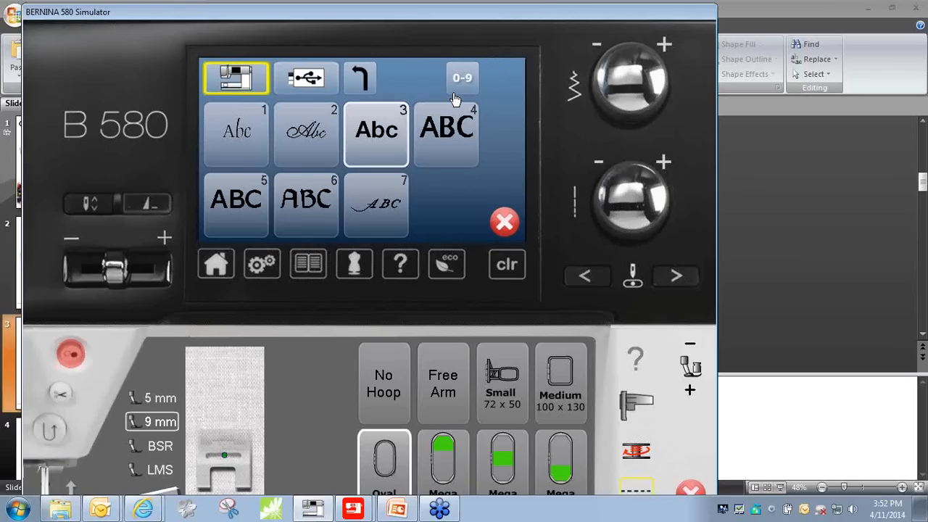
click(235, 87)
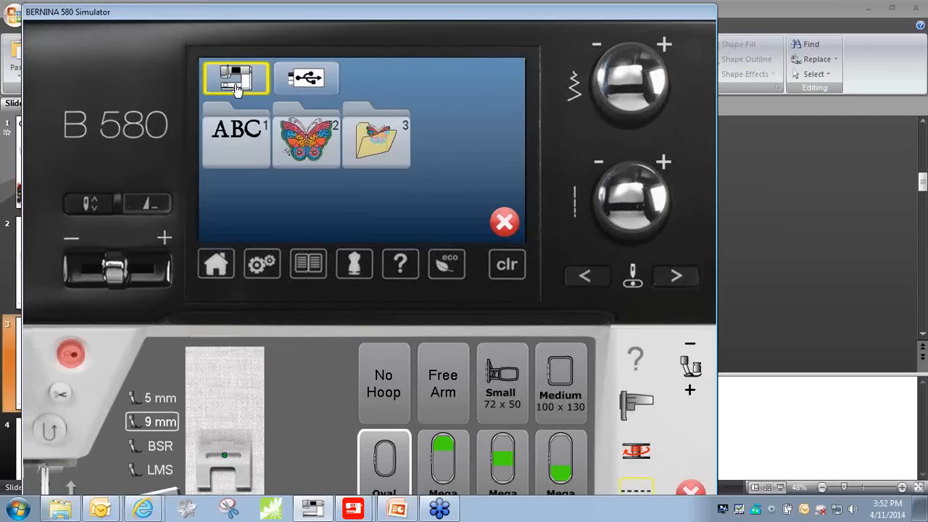
click(317, 152)
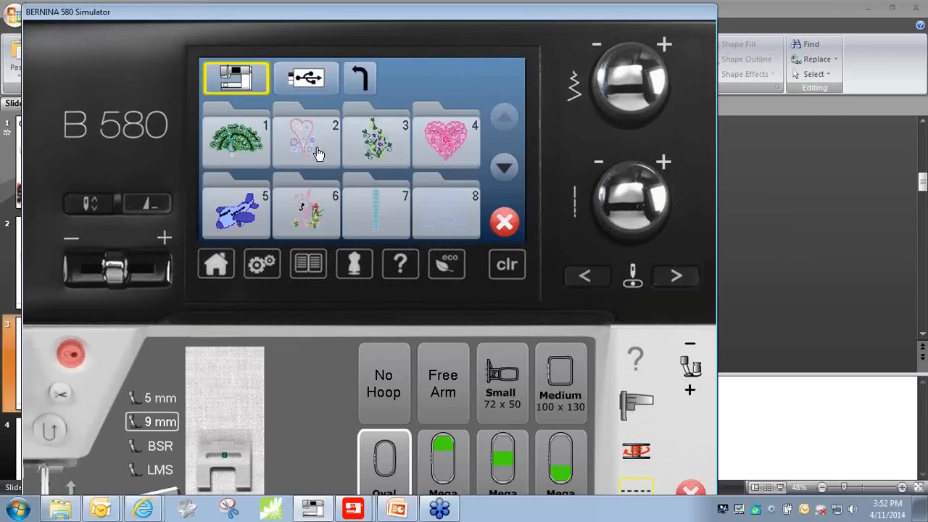
click(233, 224)
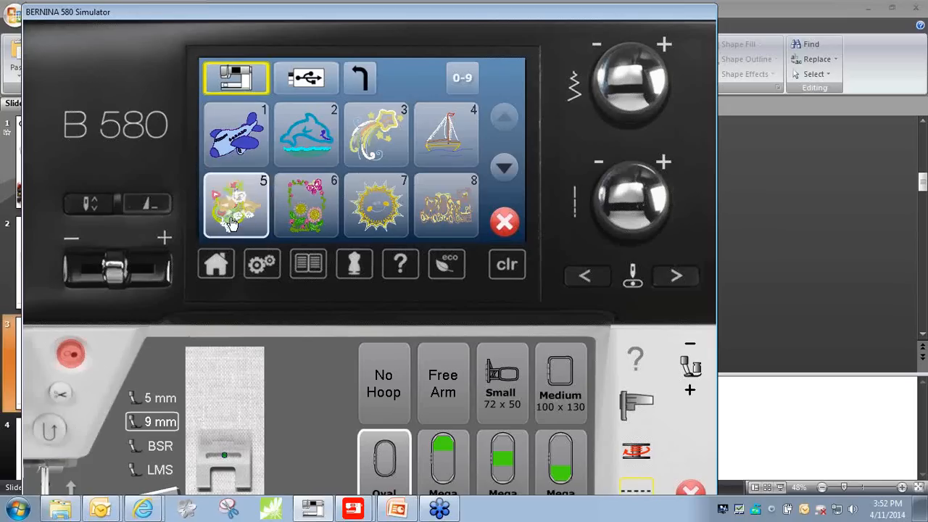
click(507, 169)
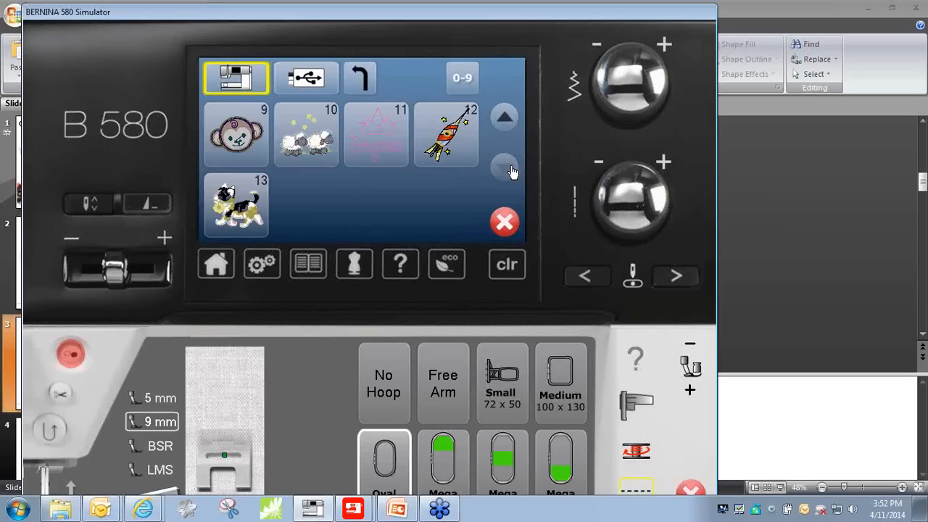
click(237, 145)
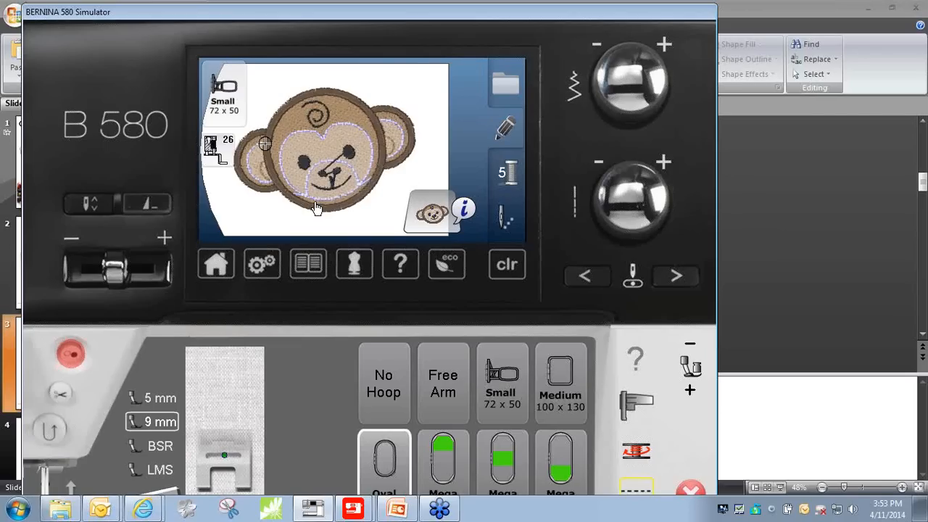
- Choose the Oval 145 x 255 hoop for the monkey design
click(224, 97)
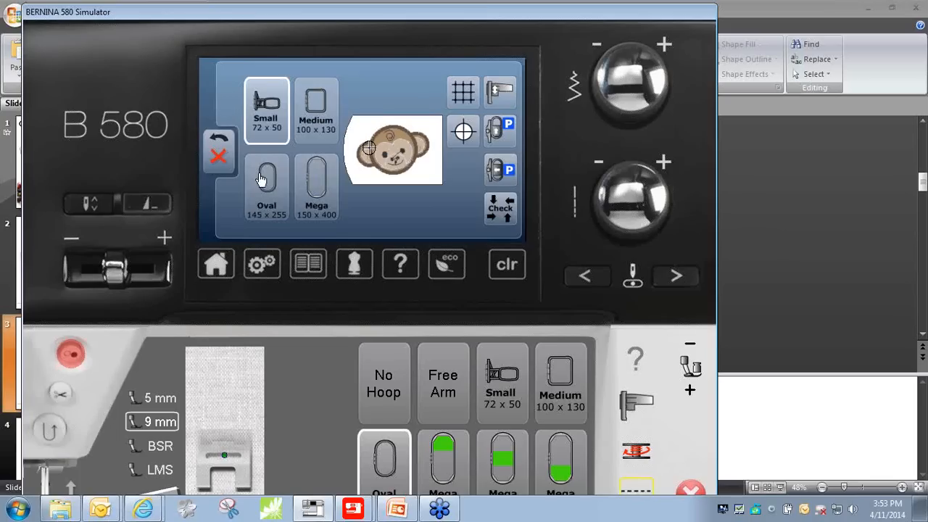
click(269, 195)
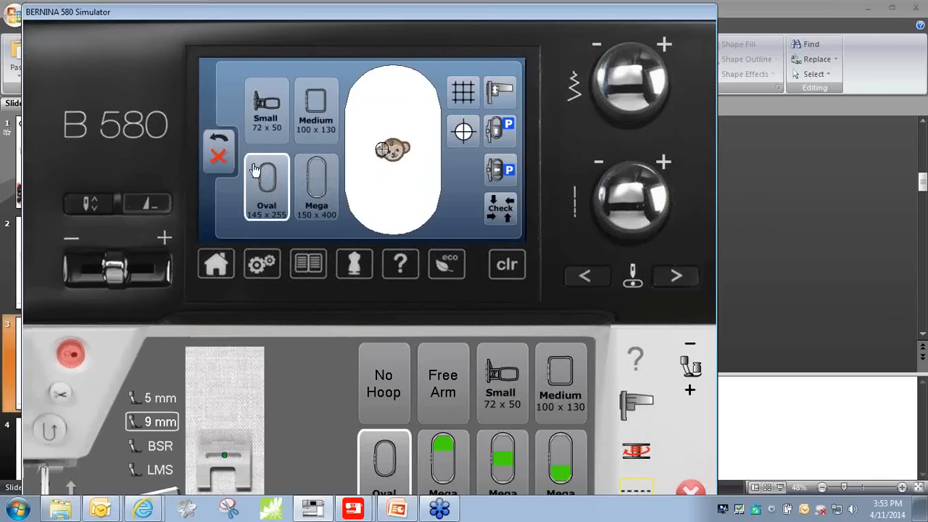
click(219, 158)
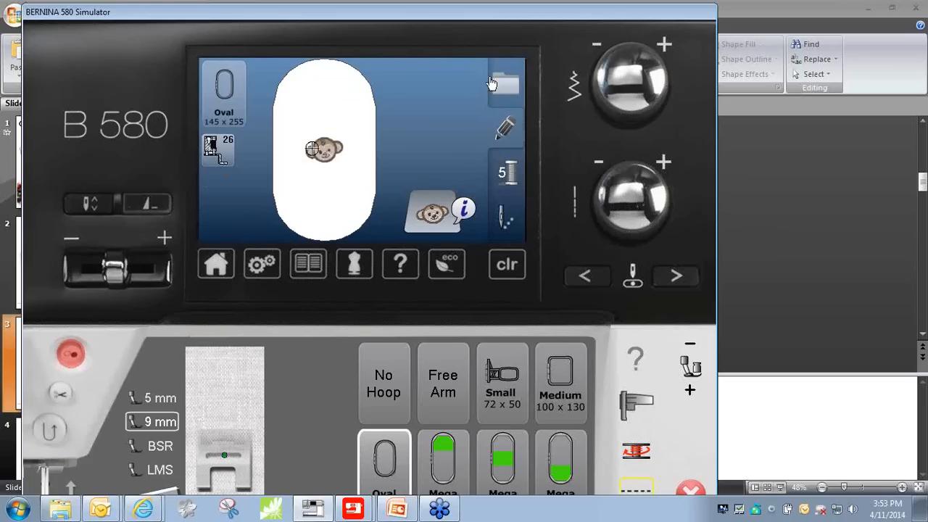
- Start adding a lettering element to the monkey design using built-in alphabet 4
click(513, 89)
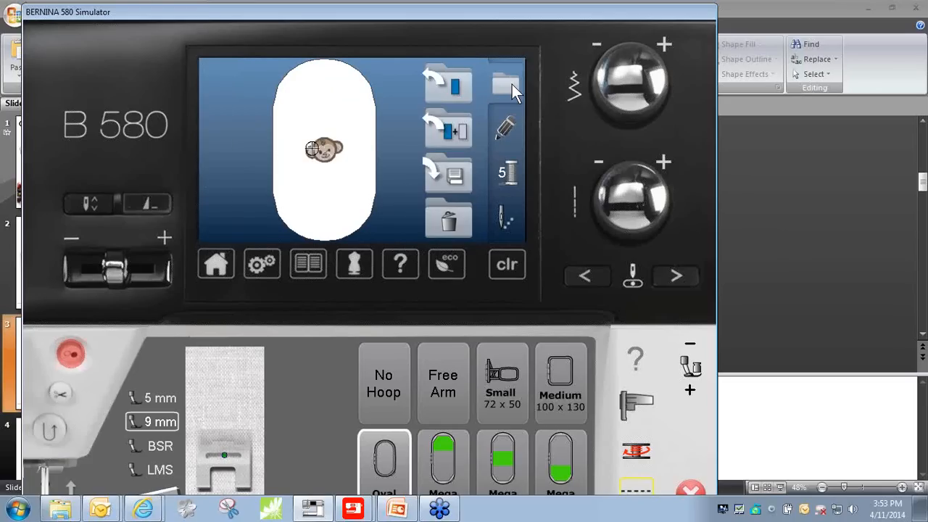
click(453, 137)
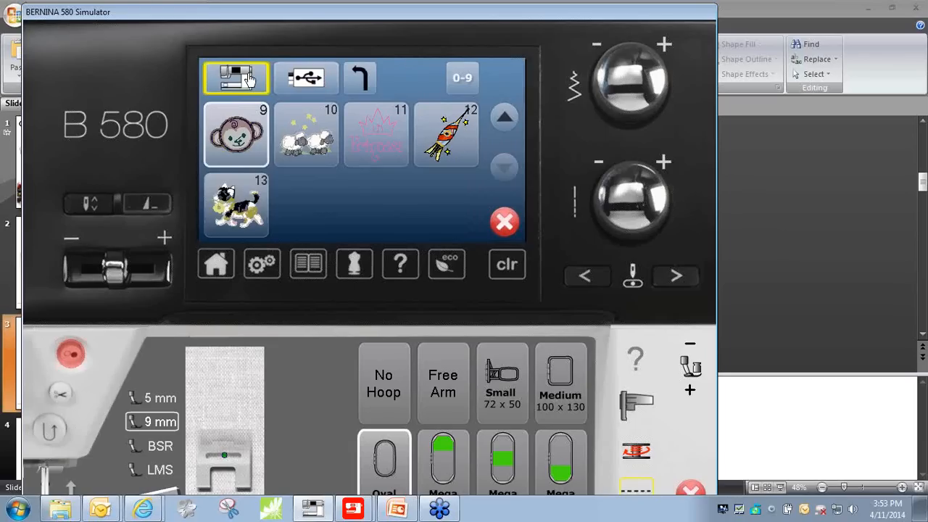
click(236, 83)
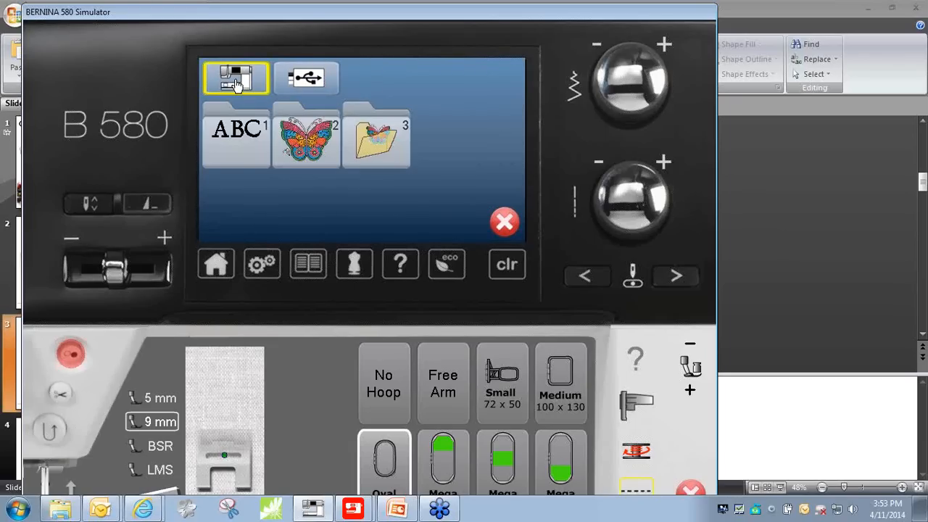
click(239, 138)
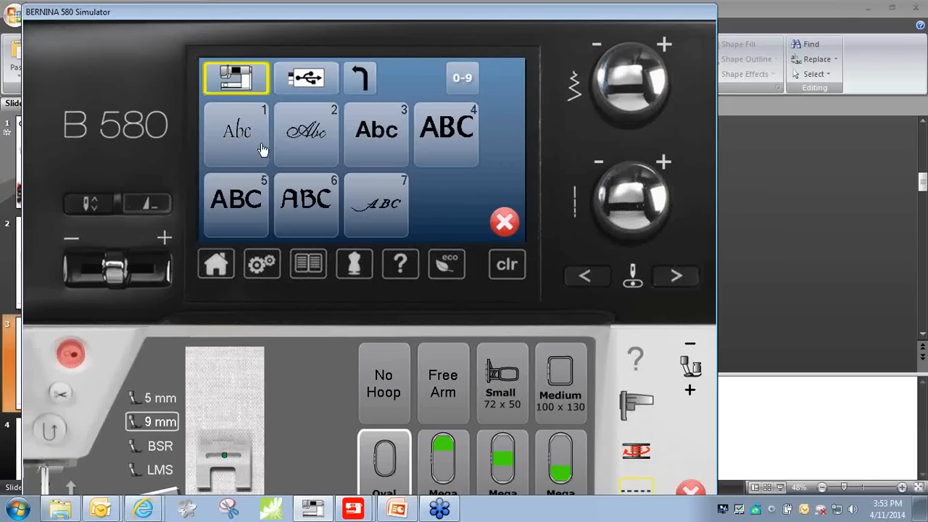
click(456, 154)
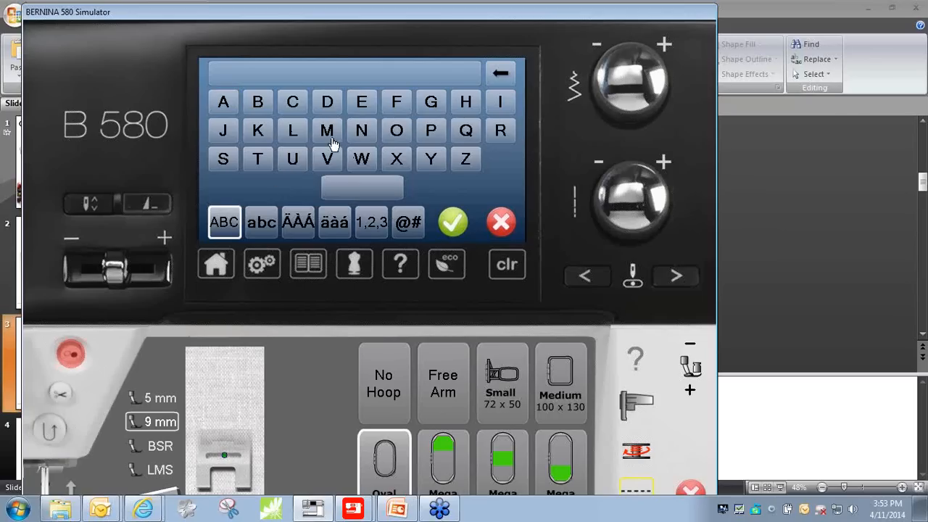
- Enter "Little" as the lettering text and move the word above the monkey
click(293, 131)
click(261, 227)
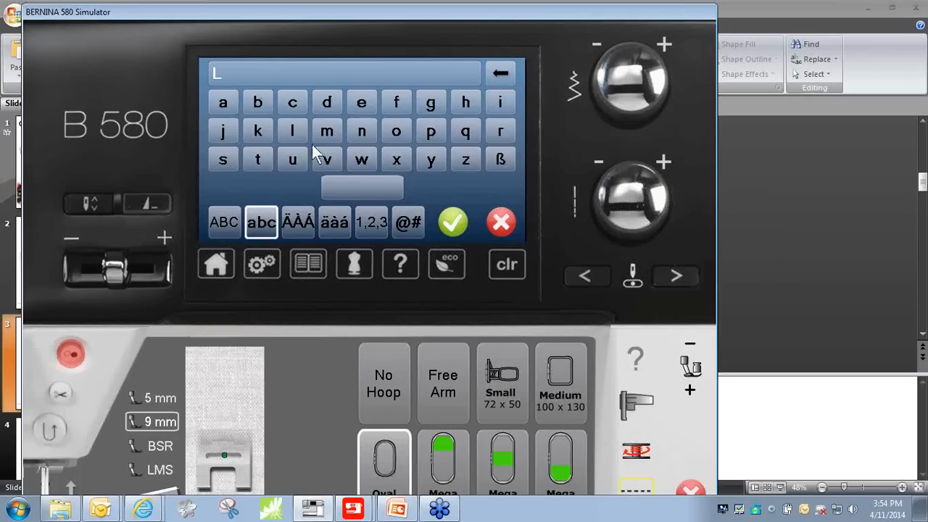
click(501, 106)
click(249, 167)
click(253, 158)
click(295, 138)
click(362, 113)
click(453, 225)
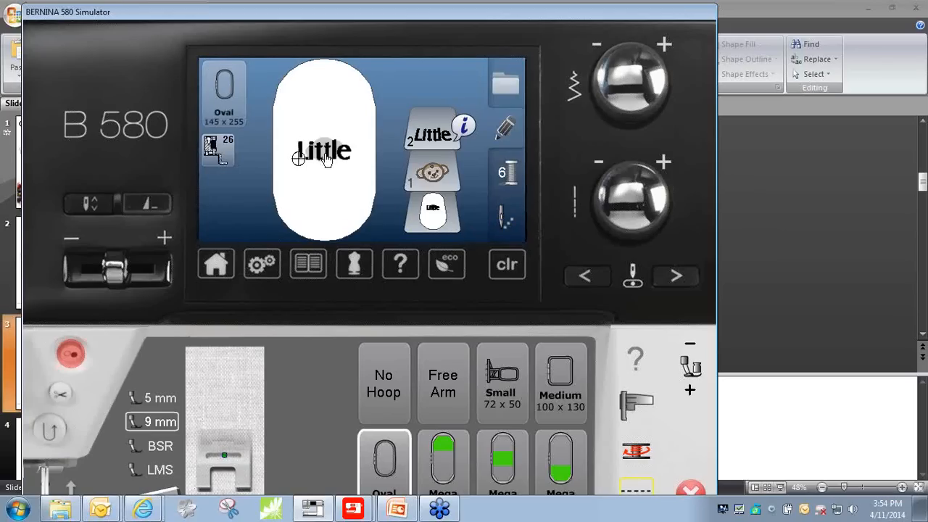
drag(327, 160, 326, 109)
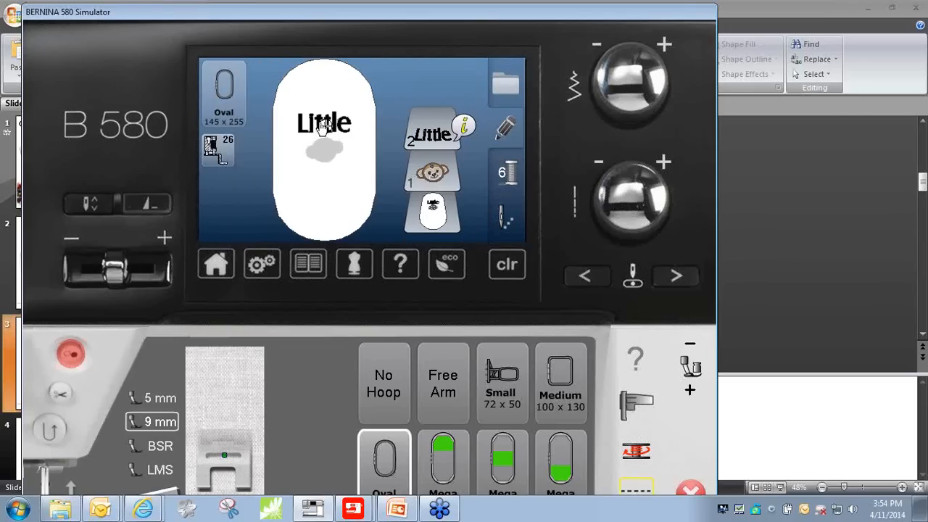
- Add "Monkey" as a second lettering element in built-in alphabet 4 and move it below the monkey
click(507, 87)
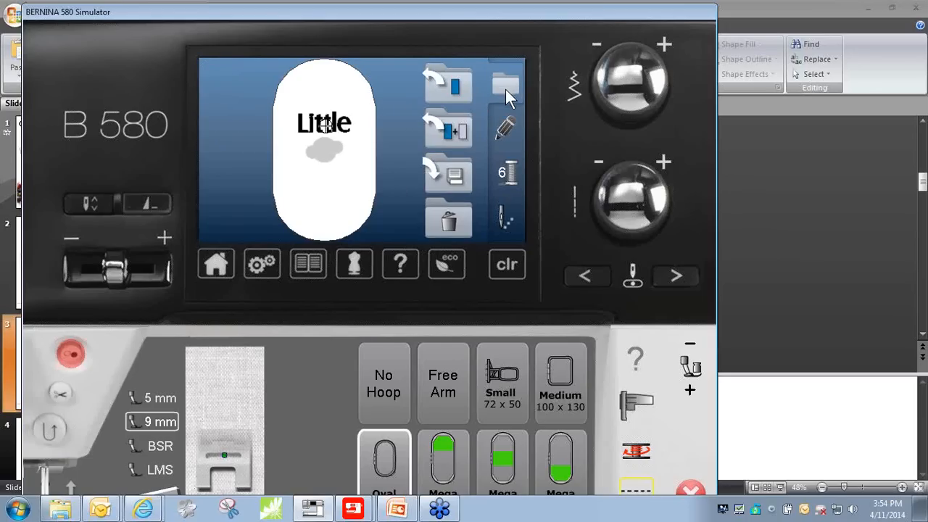
click(455, 141)
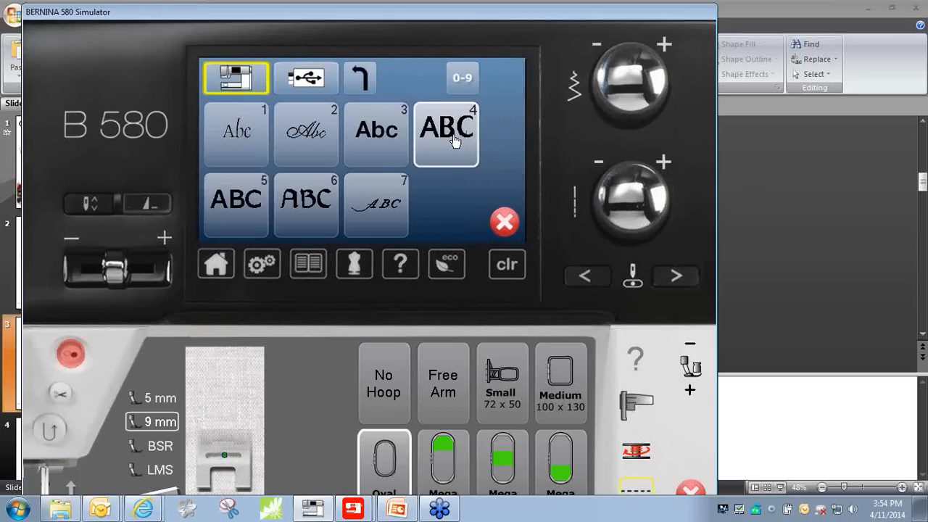
click(229, 222)
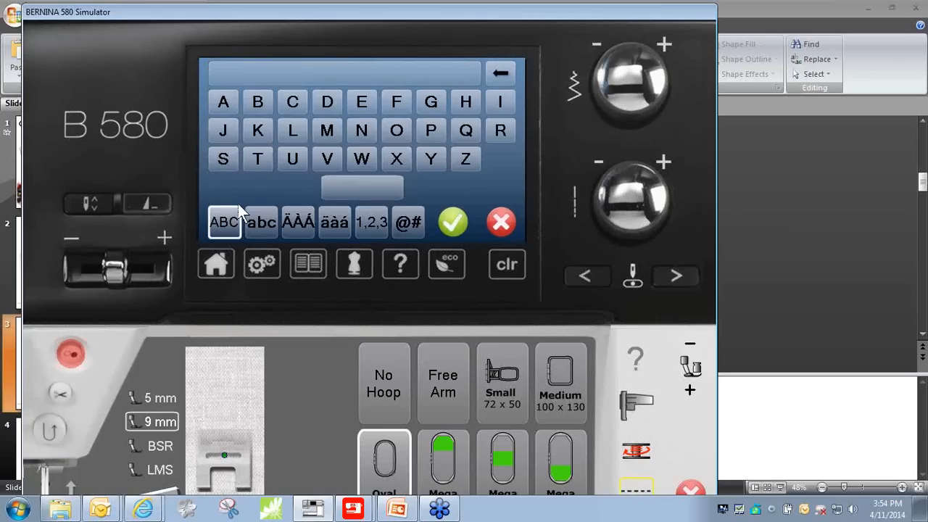
click(328, 131)
click(257, 229)
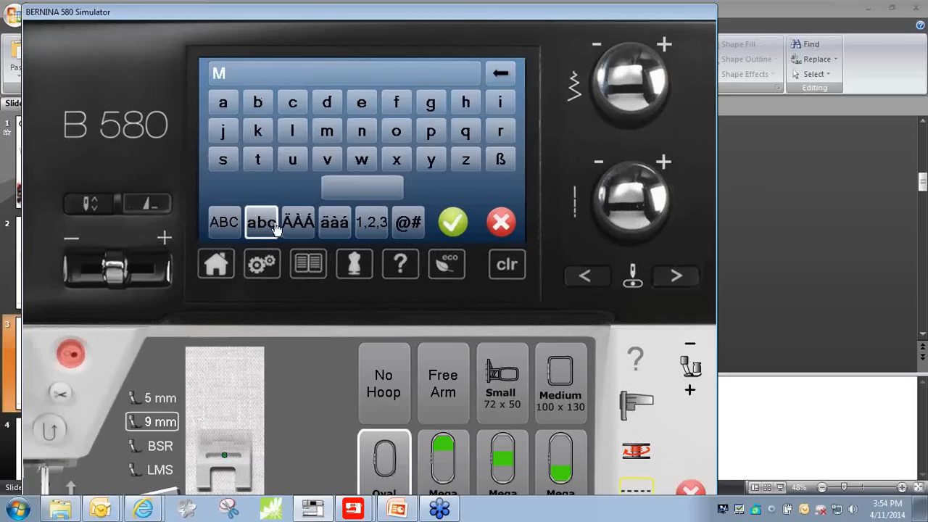
click(398, 136)
click(260, 138)
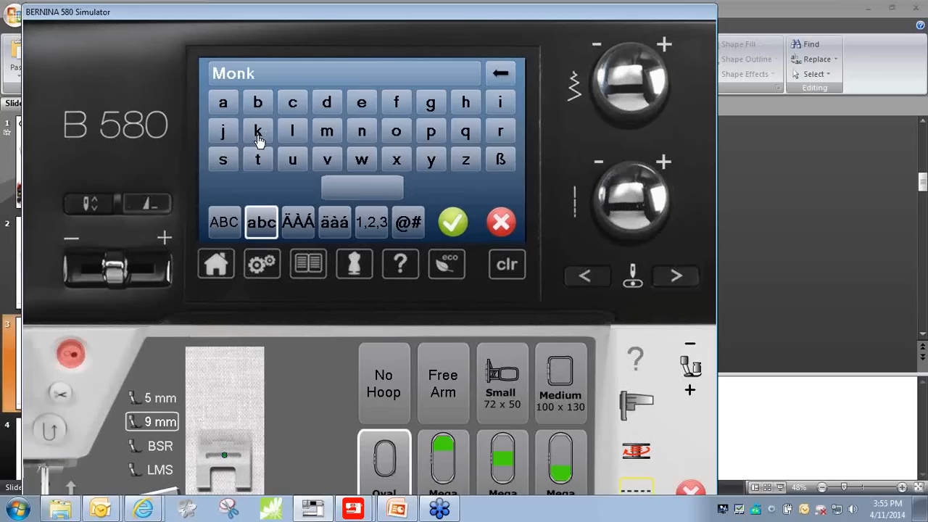
click(363, 106)
click(431, 161)
click(451, 225)
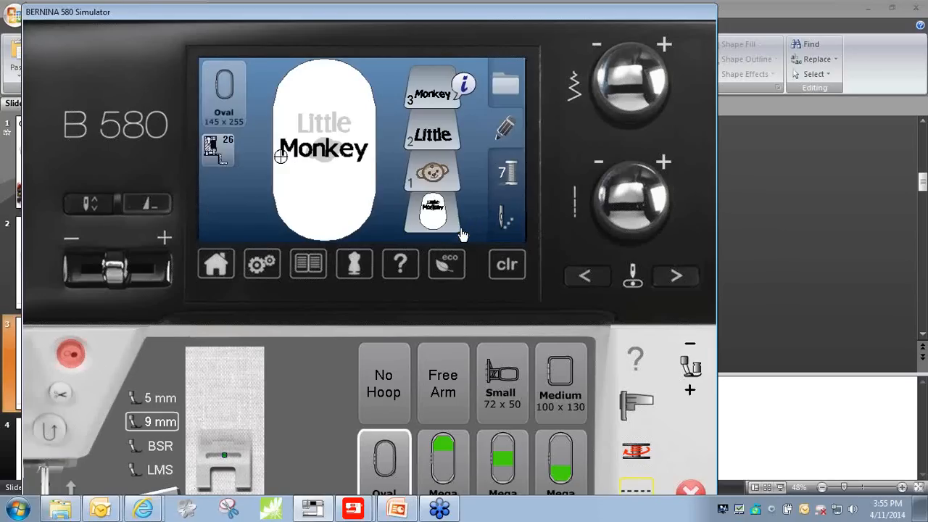
click(348, 153)
drag(348, 154, 351, 196)
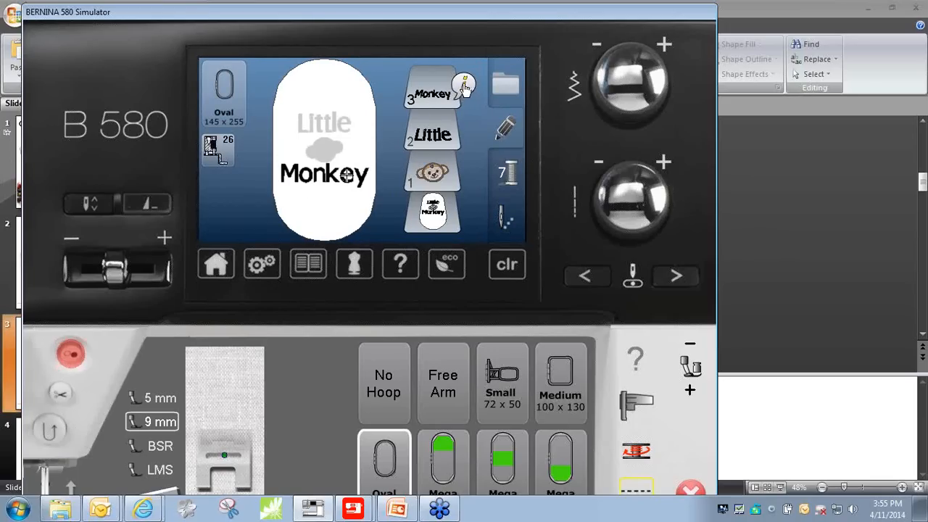
- Scale the "Monkey" lettering proportionally down to 77
click(464, 90)
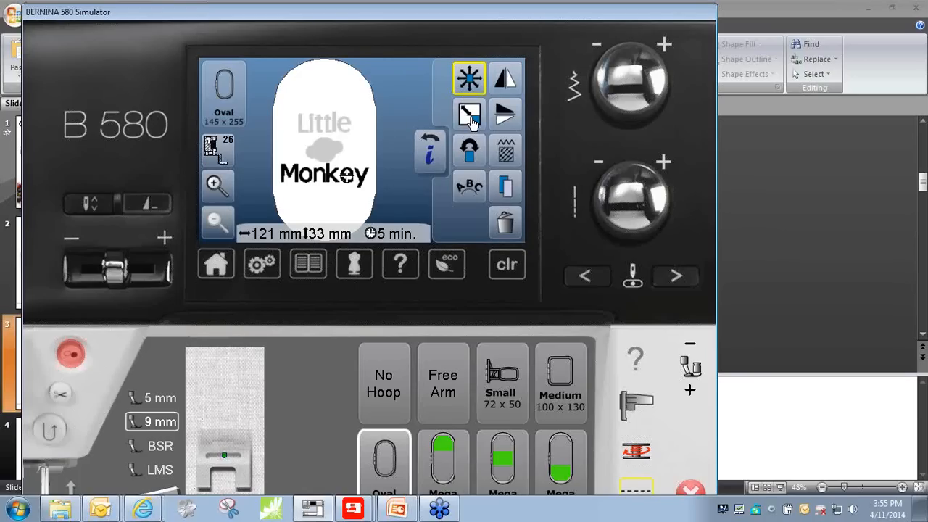
click(470, 116)
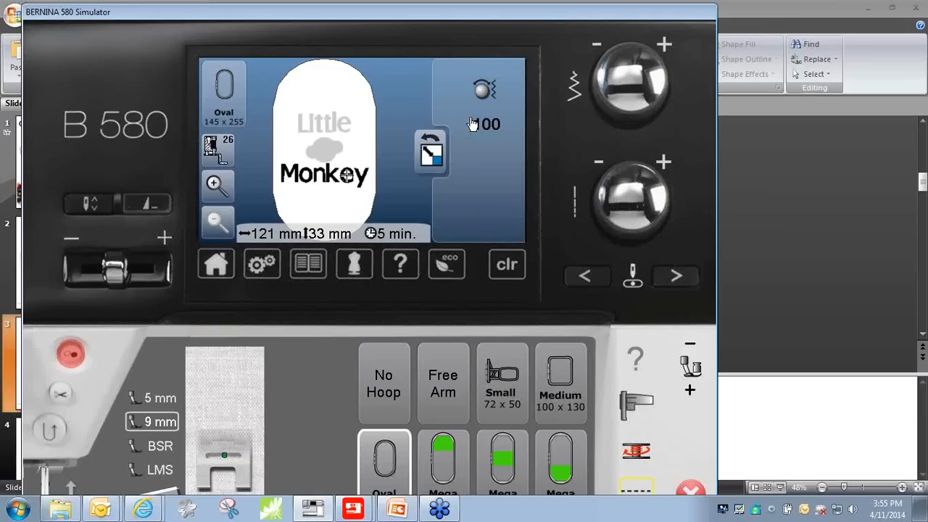
click(601, 49)
click(600, 48)
click(601, 49)
click(600, 49)
click(601, 48)
click(600, 48)
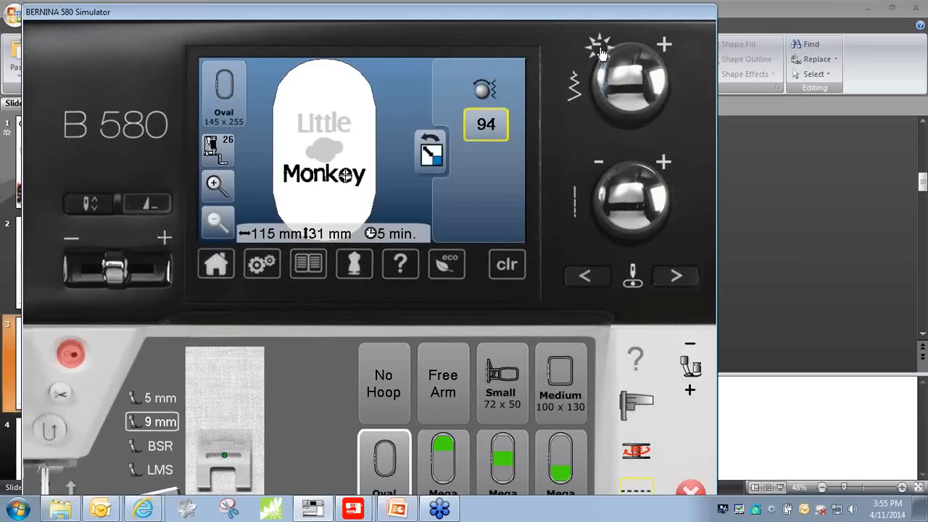
click(601, 49)
click(600, 49)
click(601, 49)
click(600, 49)
click(600, 49)
click(600, 48)
click(600, 49)
click(600, 48)
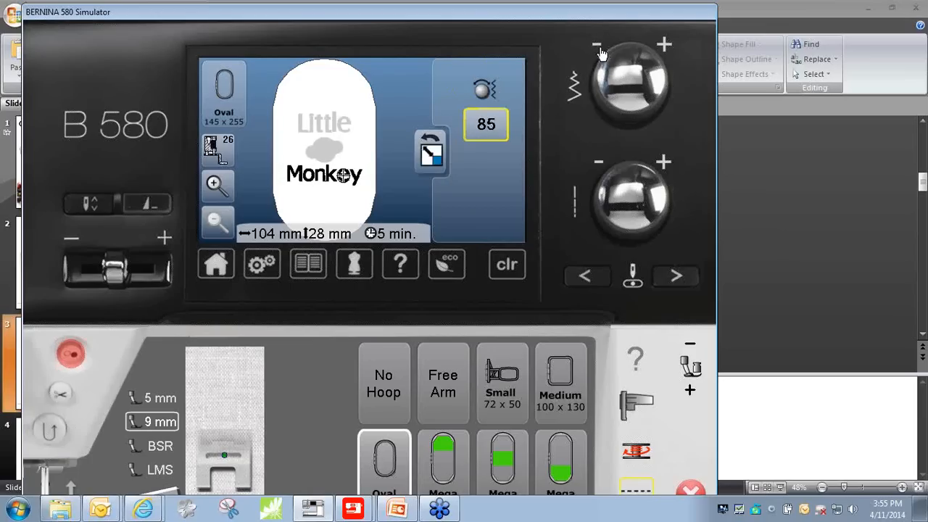
click(600, 48)
click(600, 48)
click(601, 49)
click(600, 49)
click(600, 49)
click(600, 49)
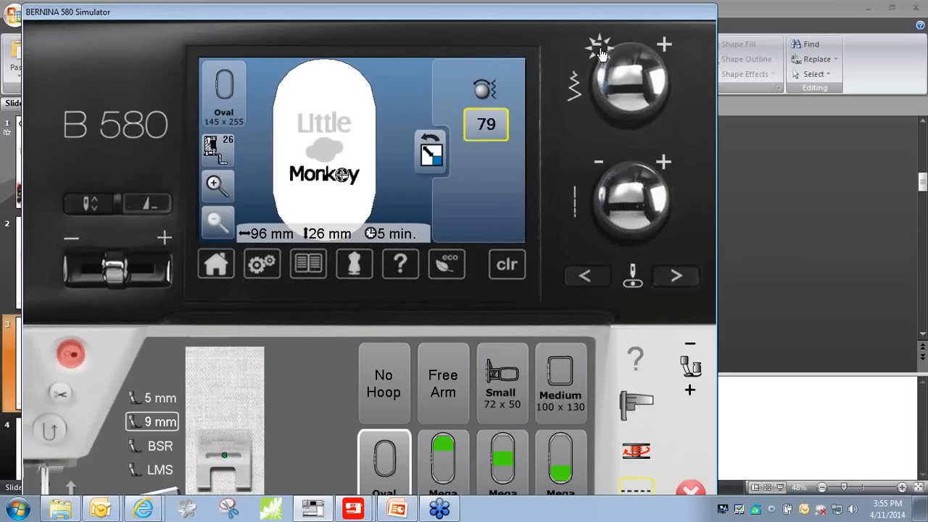
click(600, 49)
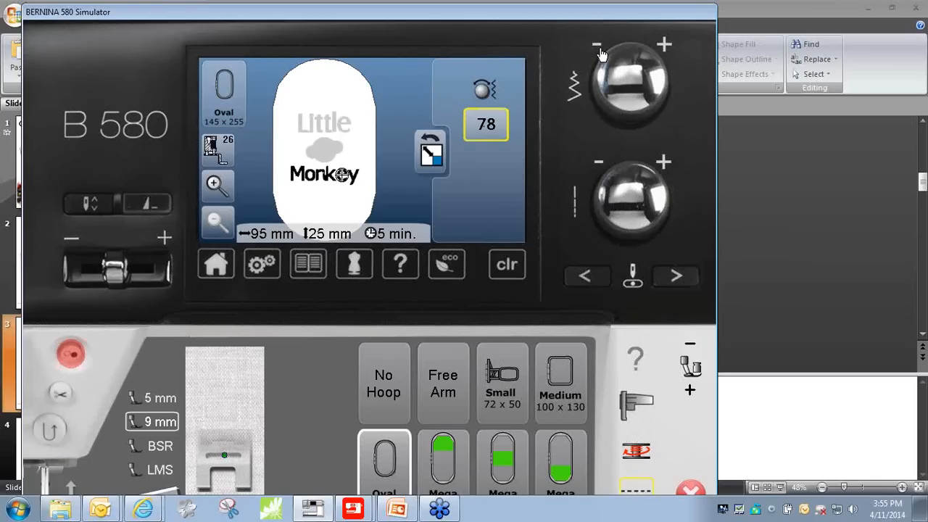
click(600, 50)
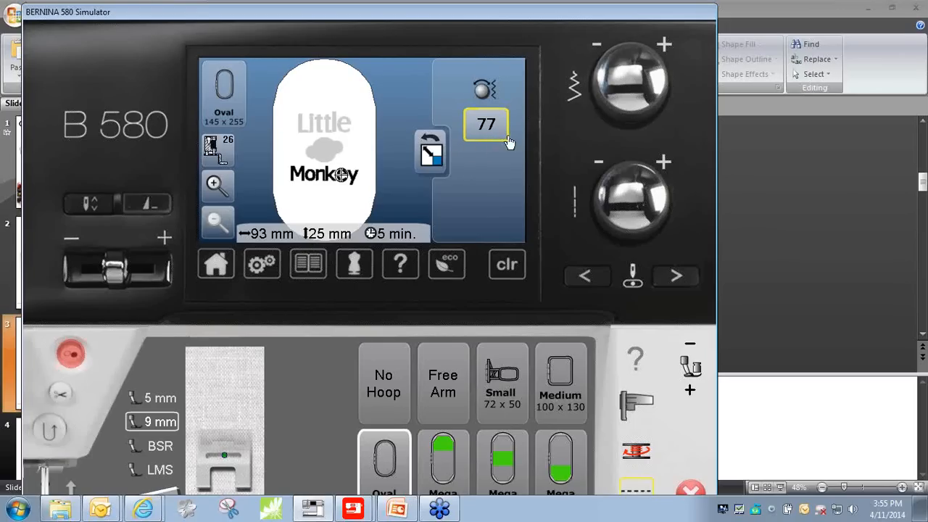
- Scale the "Little" lettering proportionally down to about 59 mm wide and 23 mm high
click(330, 130)
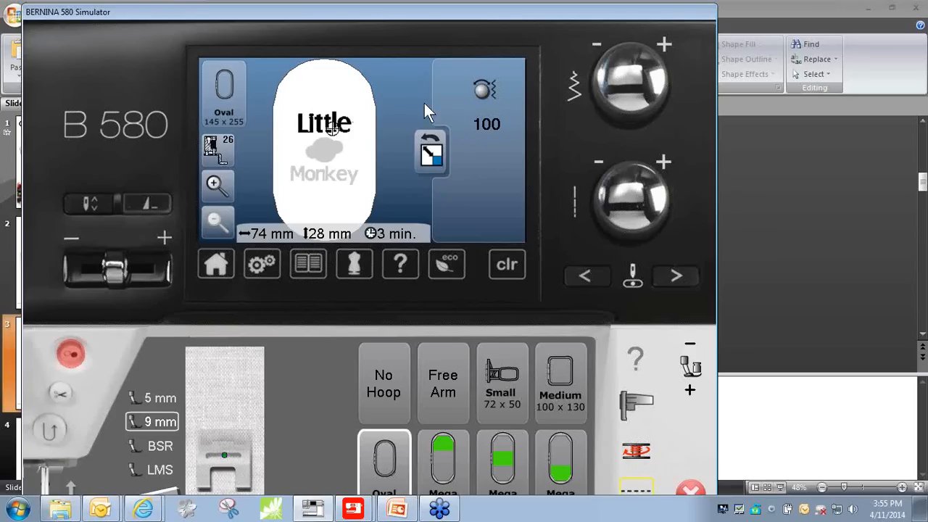
click(593, 51)
click(593, 51)
click(593, 51)
click(594, 51)
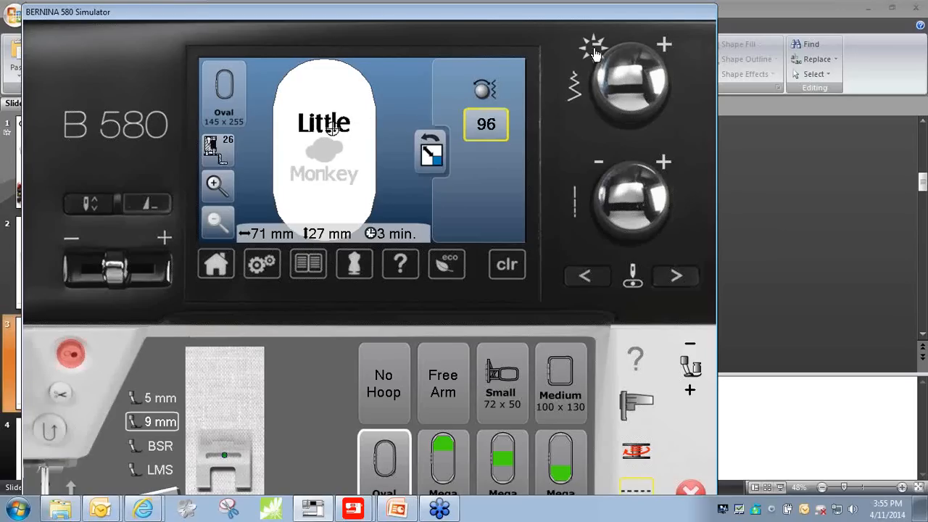
click(594, 51)
click(593, 51)
click(593, 50)
click(594, 51)
click(593, 51)
click(594, 51)
click(594, 51)
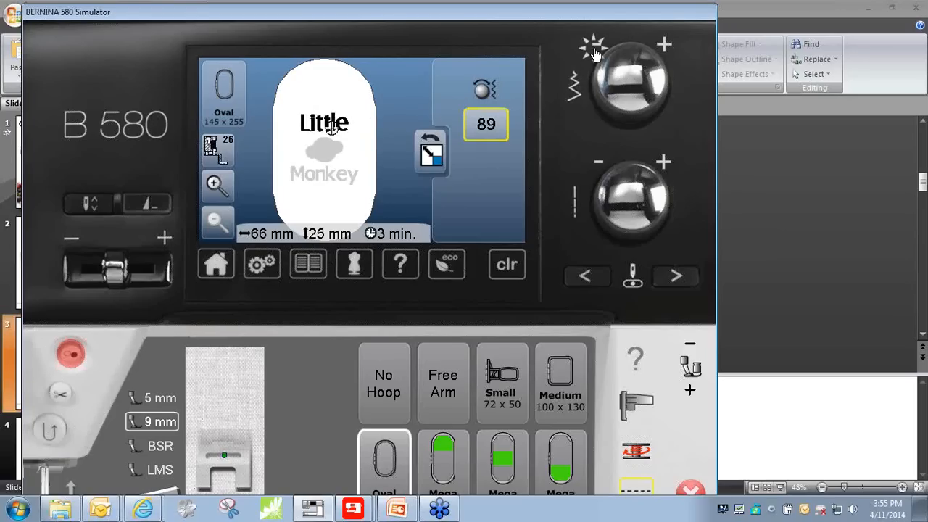
click(594, 51)
click(594, 50)
click(593, 50)
click(593, 51)
click(593, 51)
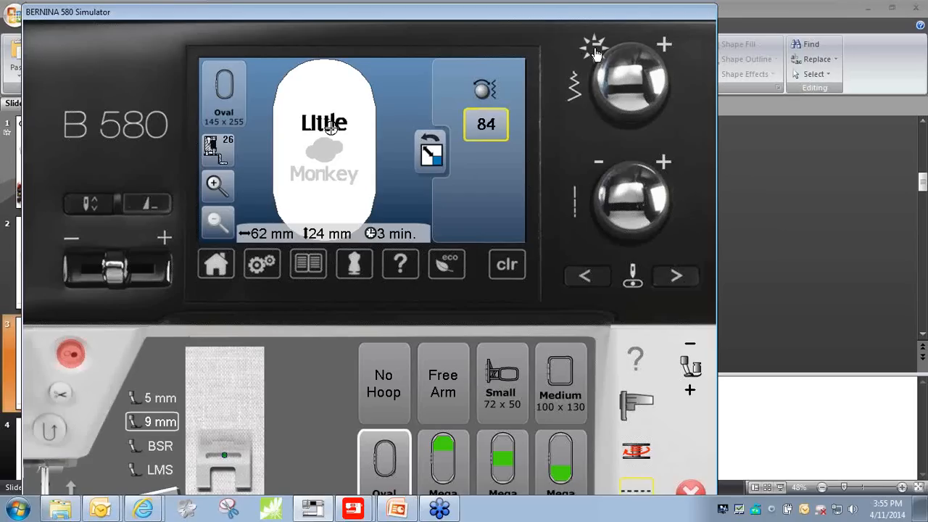
click(594, 52)
click(596, 53)
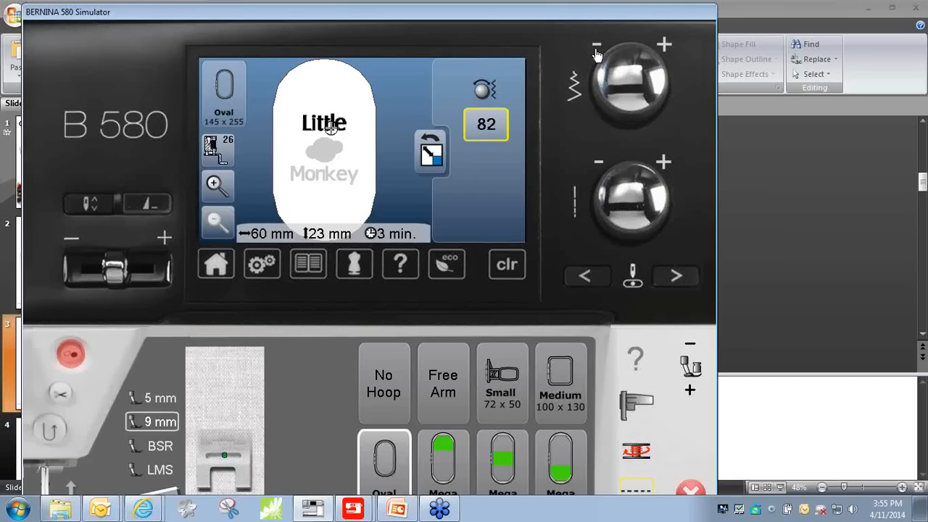
click(594, 54)
click(595, 54)
click(431, 154)
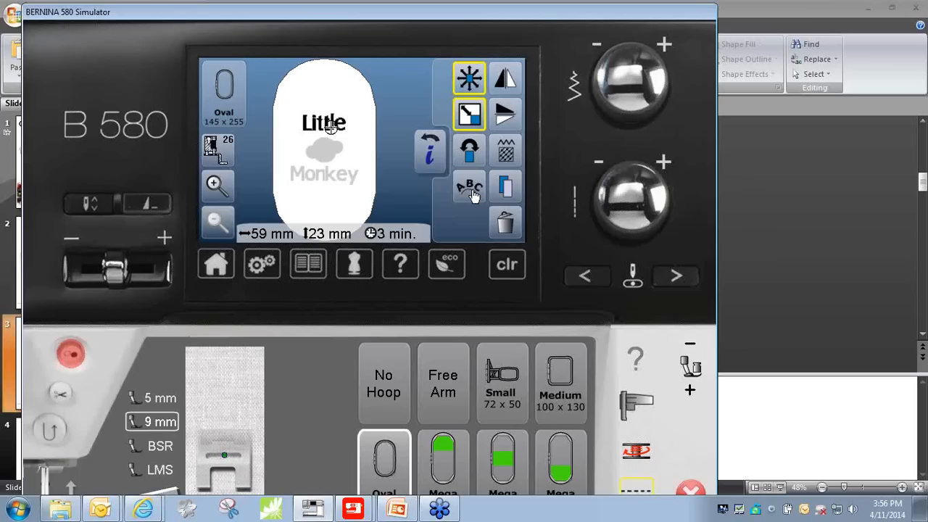
- Increase the letter spacing of the "Little" lettering to 25
click(218, 187)
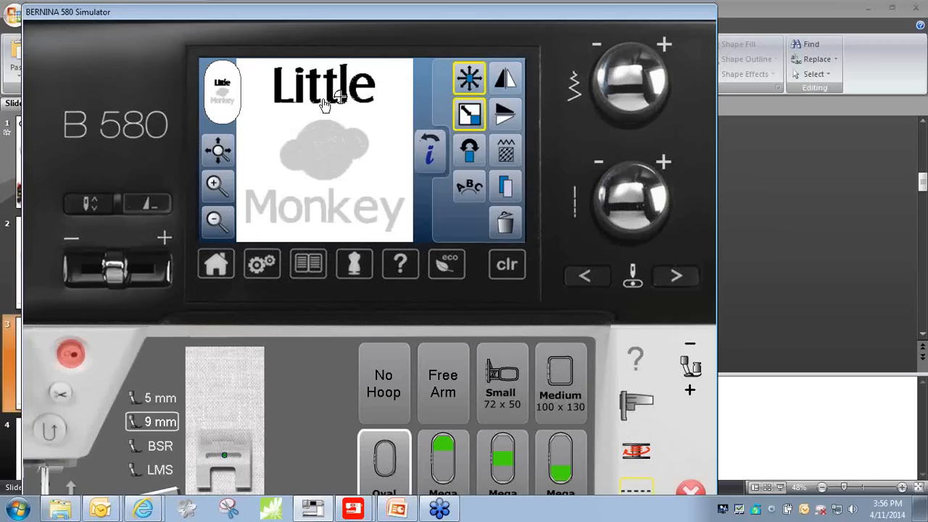
click(468, 192)
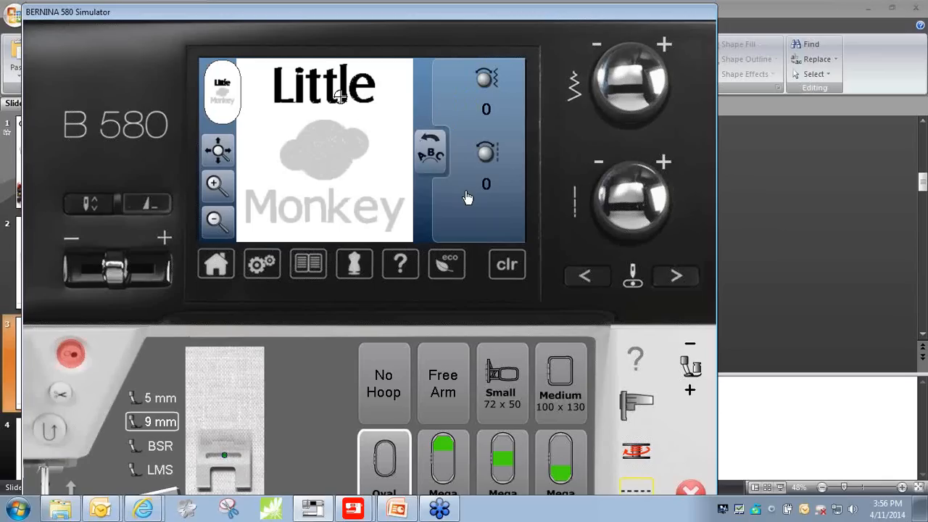
click(664, 46)
click(664, 47)
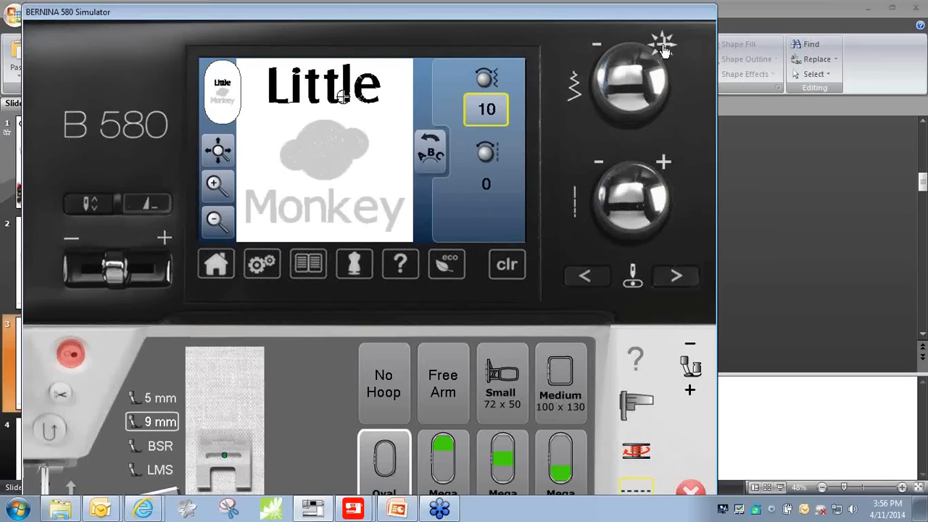
click(664, 46)
click(664, 47)
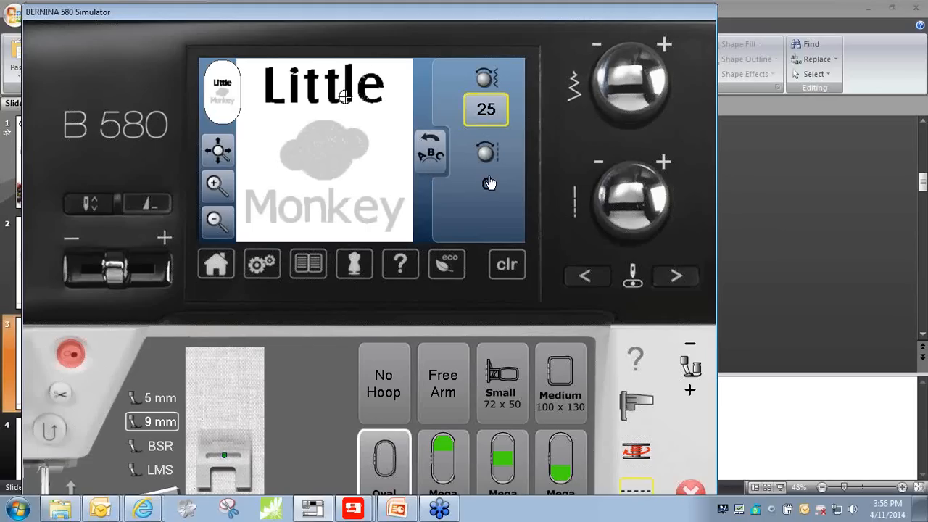
- Try a negative baseline curve on the "Little" lettering and reset the curve to 0
click(599, 167)
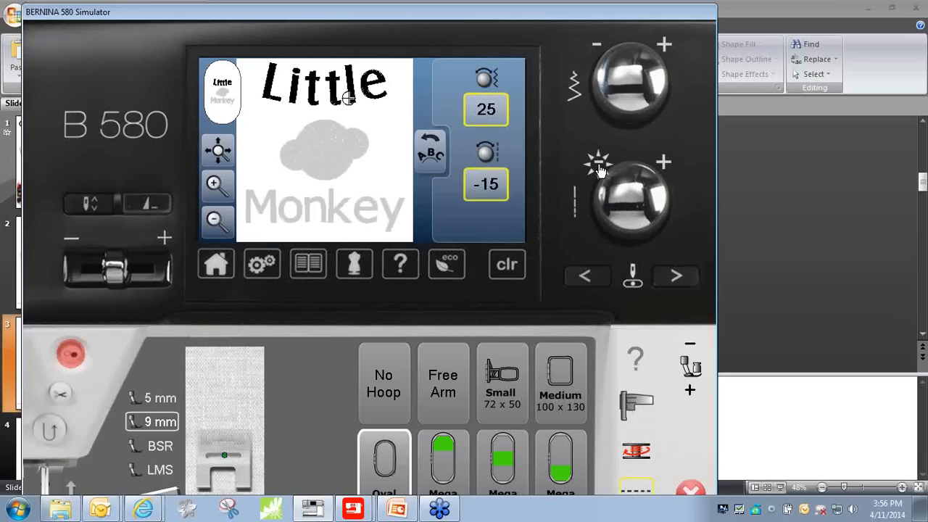
click(599, 168)
click(599, 168)
click(599, 168)
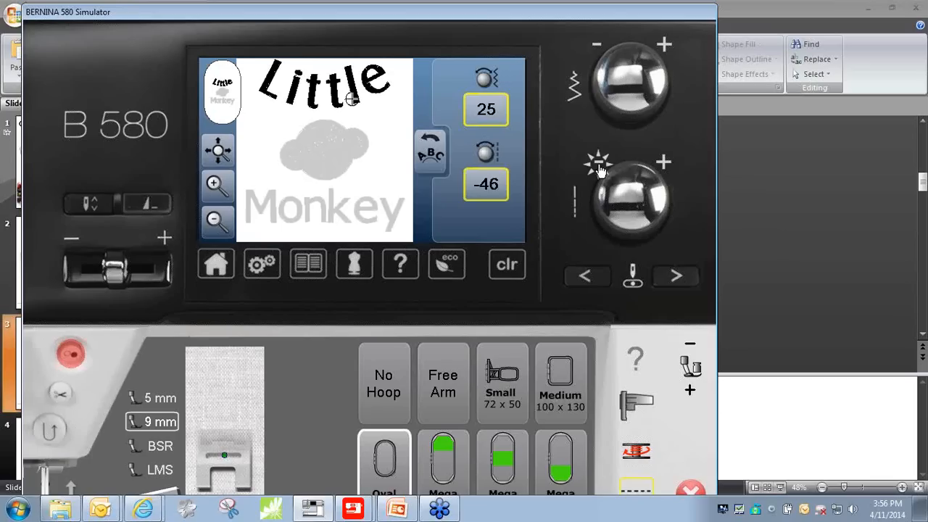
click(599, 168)
click(507, 190)
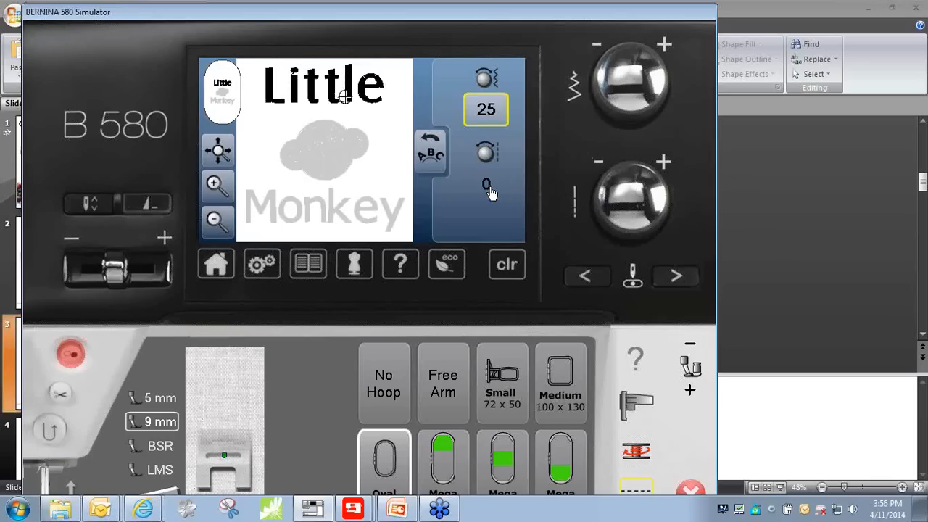
- Arch the "Little" lettering with a curve value of 67 and move it down closer to the monkey
click(663, 163)
click(663, 162)
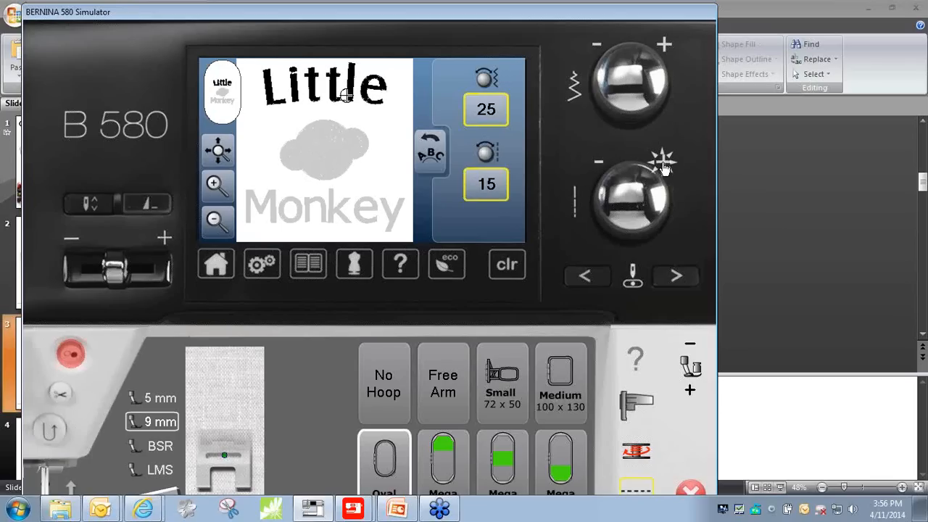
click(663, 163)
click(663, 162)
click(663, 163)
click(663, 162)
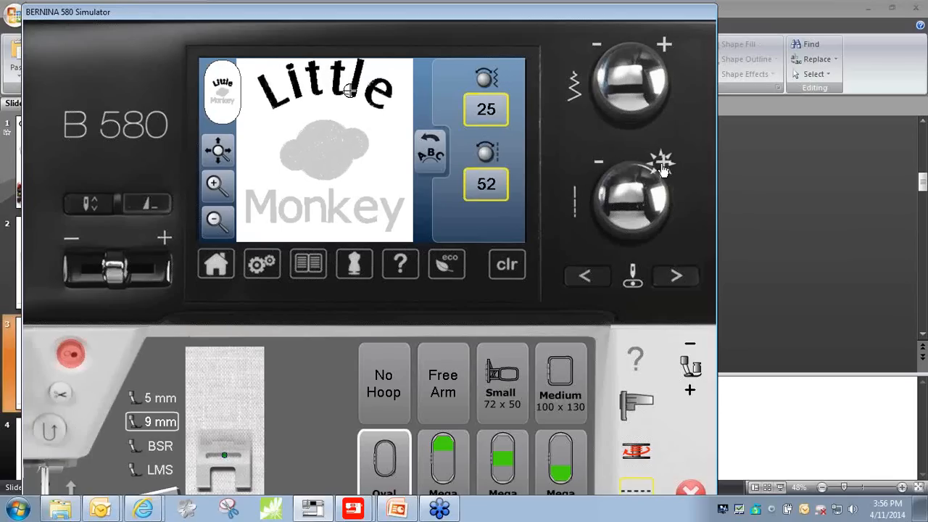
click(663, 163)
click(662, 163)
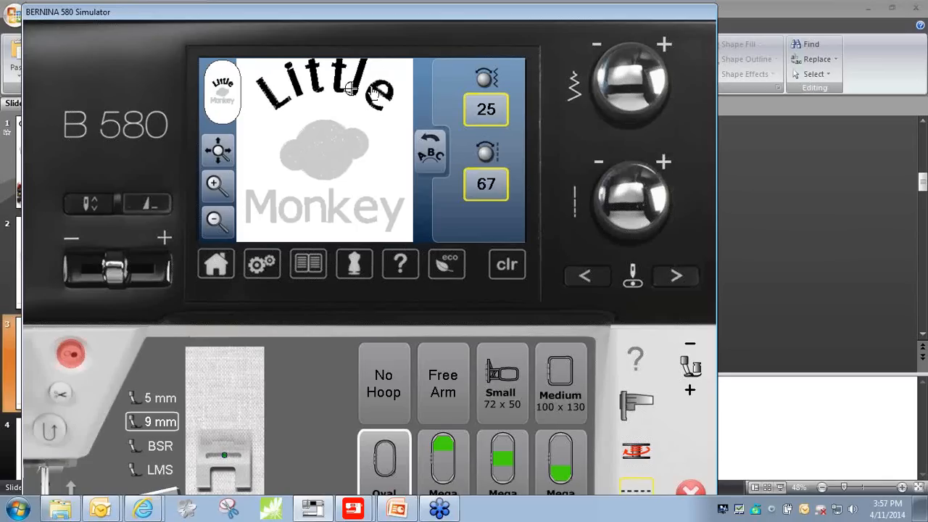
drag(372, 92, 371, 103)
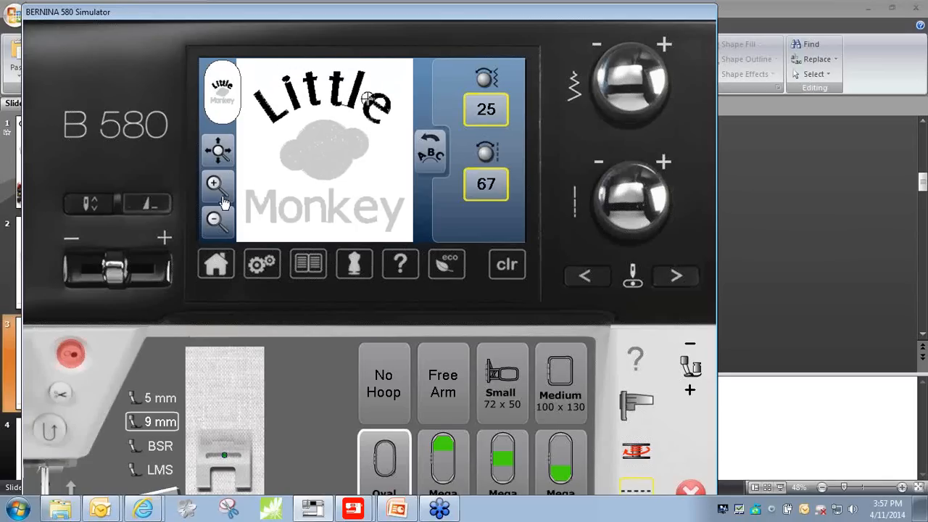
- Turn on the grid in the oval hoop display
click(224, 98)
click(467, 98)
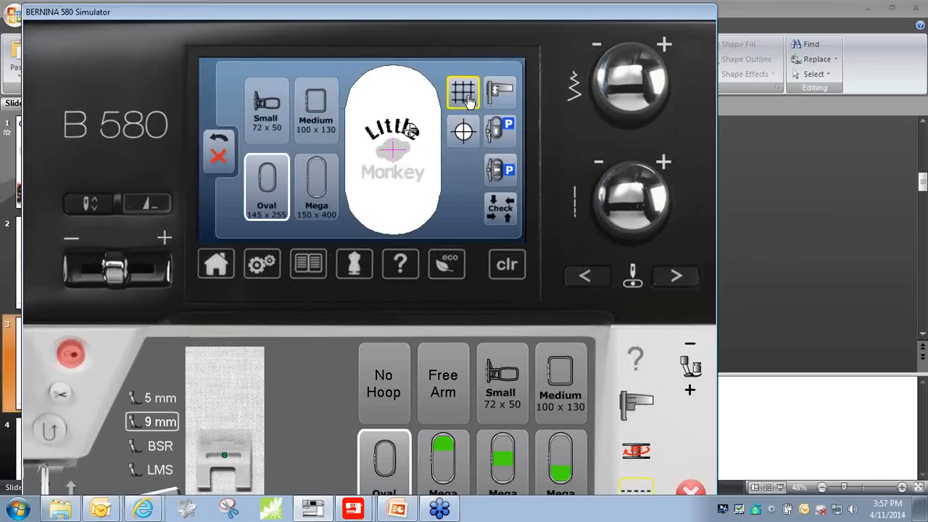
click(210, 154)
click(215, 186)
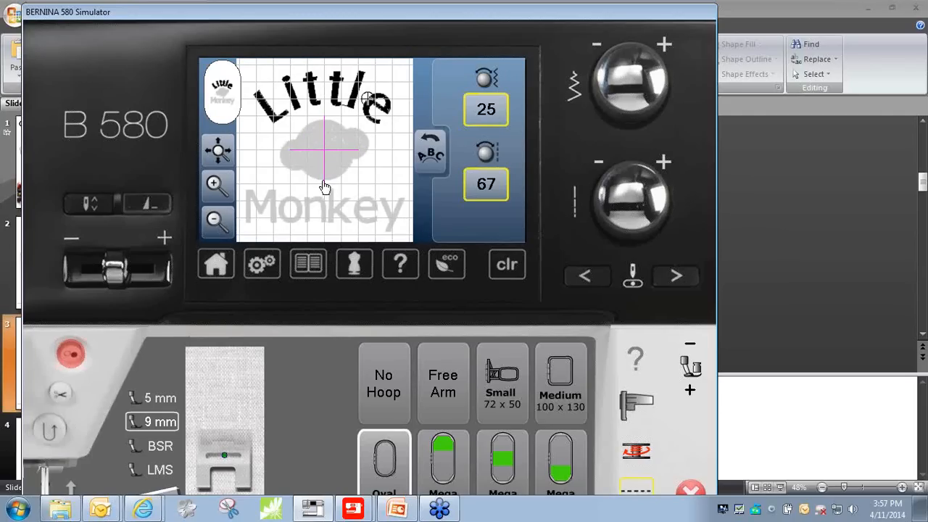
- Select the "Monkey" lettering, return to the design layer overview and close the simulator
click(338, 212)
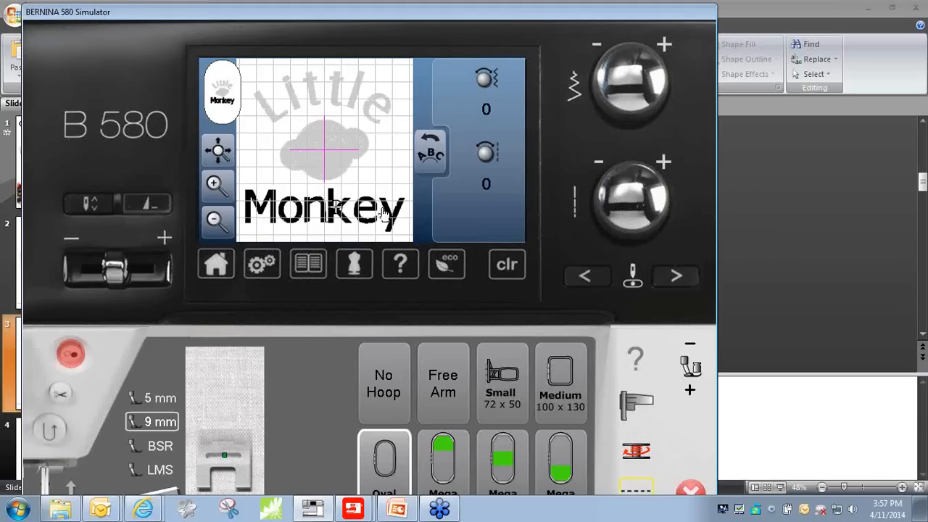
click(434, 158)
click(434, 161)
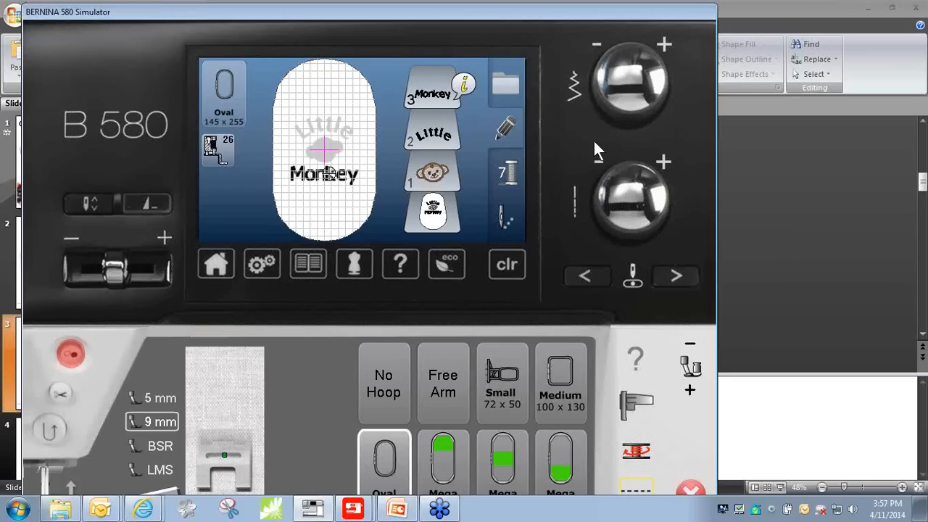
click(690, 491)
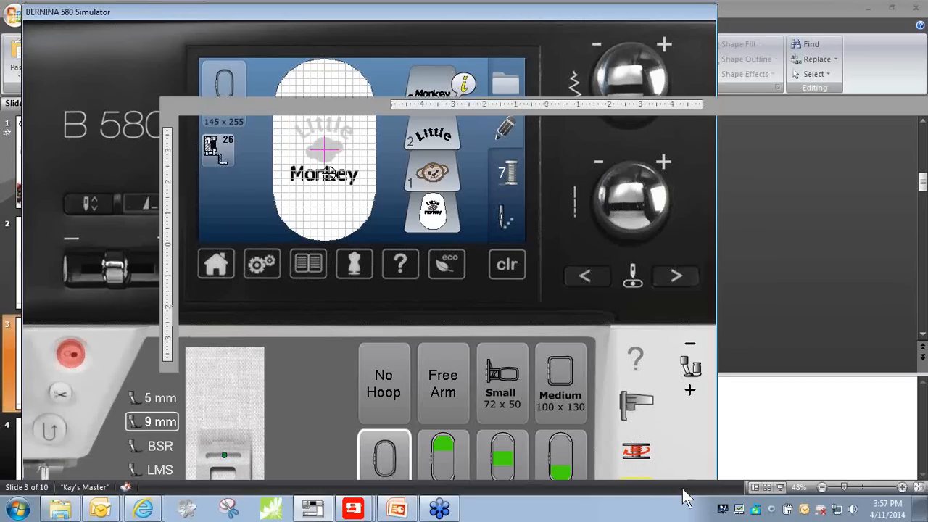
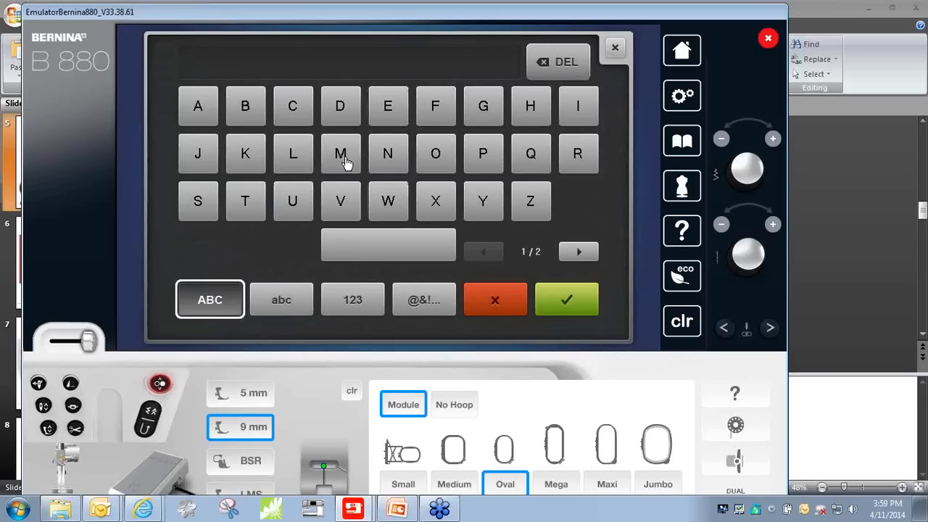
- Enter the capital letter "M" in the selected script alphabet and place it in the oval hoop
click(346, 163)
click(570, 305)
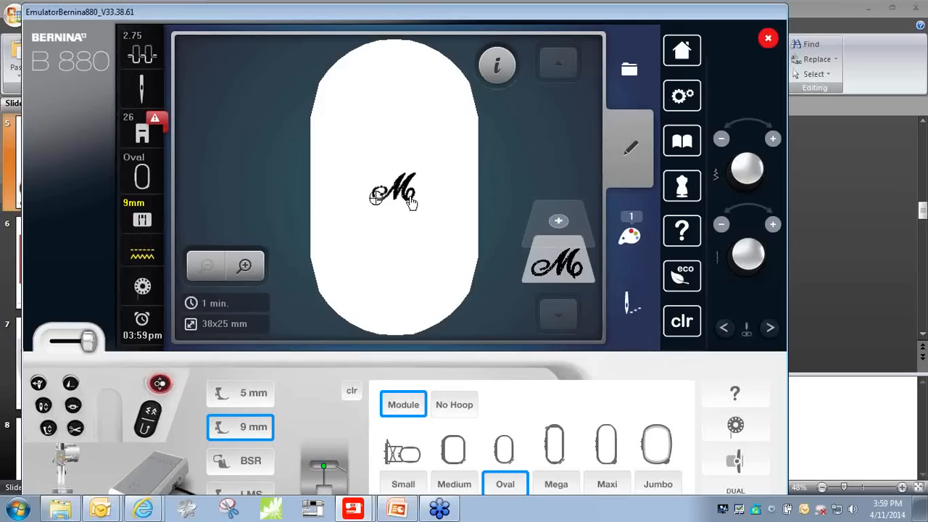
- Stretch only the width of the "M" lettering to 140%
click(499, 71)
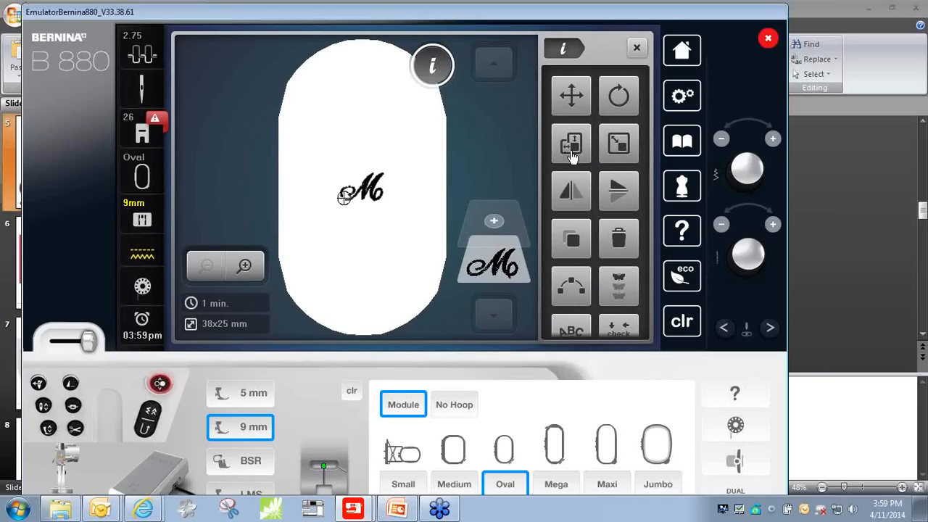
click(572, 148)
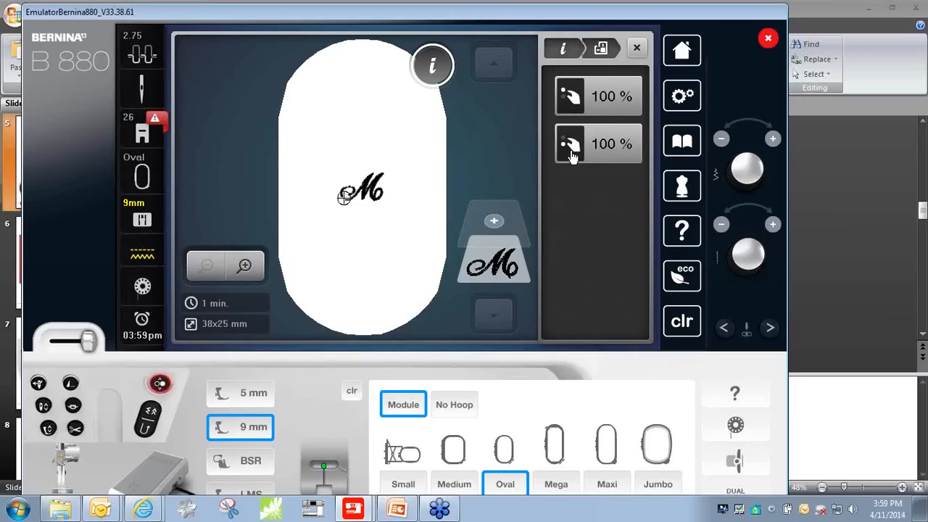
click(774, 139)
click(774, 140)
click(774, 139)
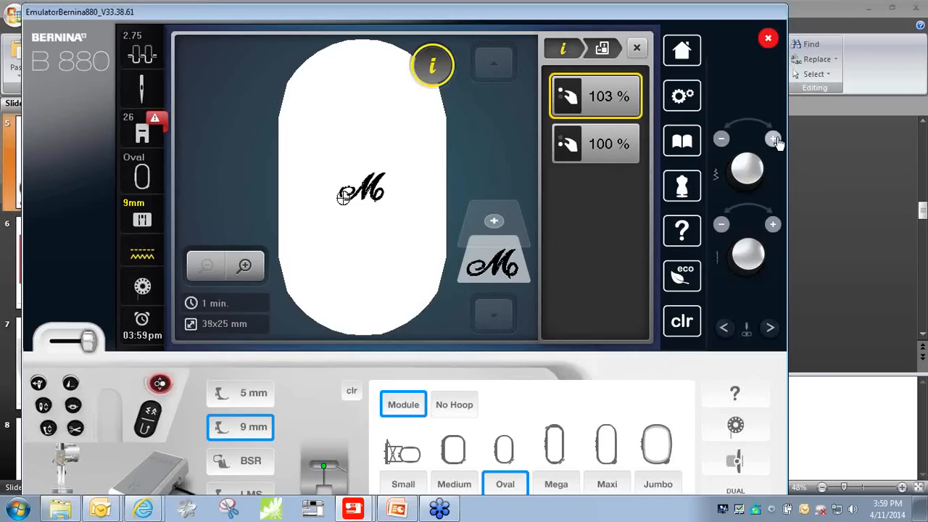
click(774, 139)
click(774, 139)
click(774, 140)
click(774, 139)
triple_click(774, 140)
double_click(774, 139)
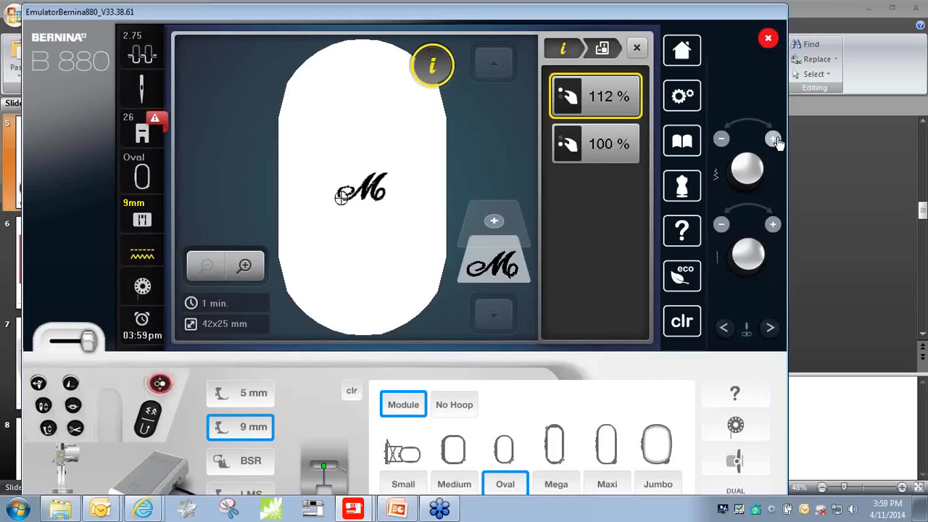
triple_click(774, 140)
click(774, 139)
double_click(773, 139)
triple_click(774, 139)
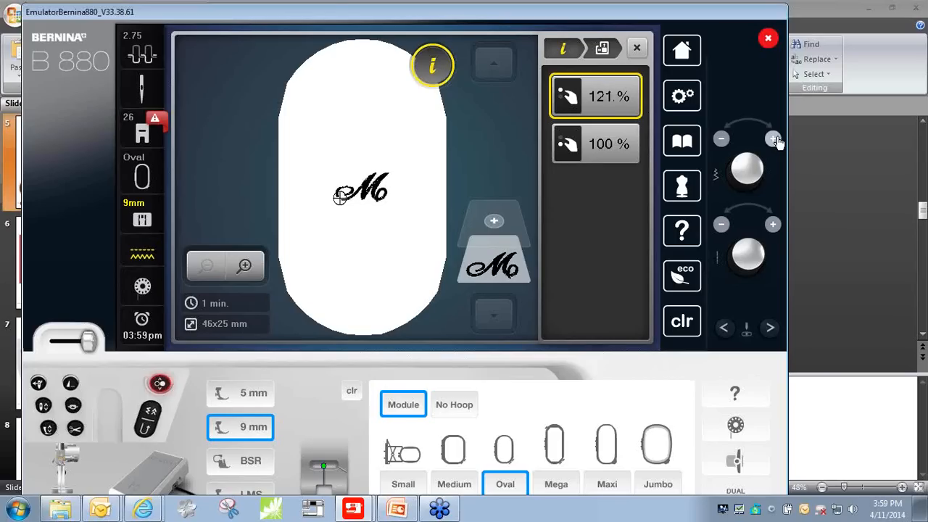
click(773, 139)
triple_click(774, 139)
triple_click(774, 139)
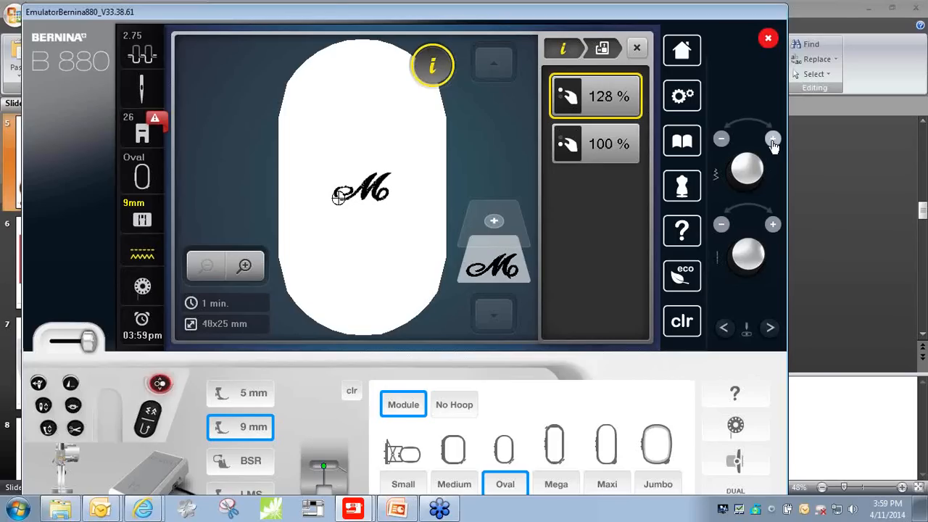
double_click(774, 139)
double_click(774, 140)
triple_click(773, 139)
double_click(774, 140)
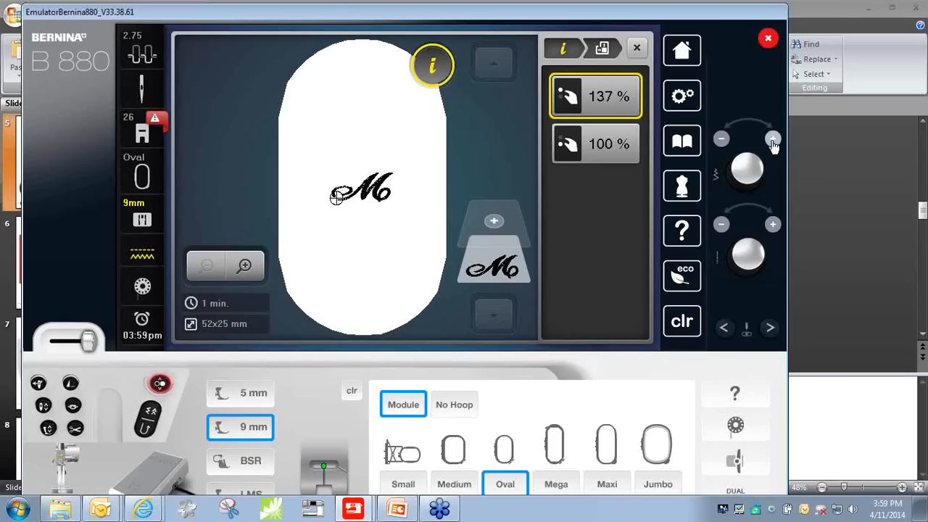
triple_click(774, 139)
click(773, 139)
click(722, 139)
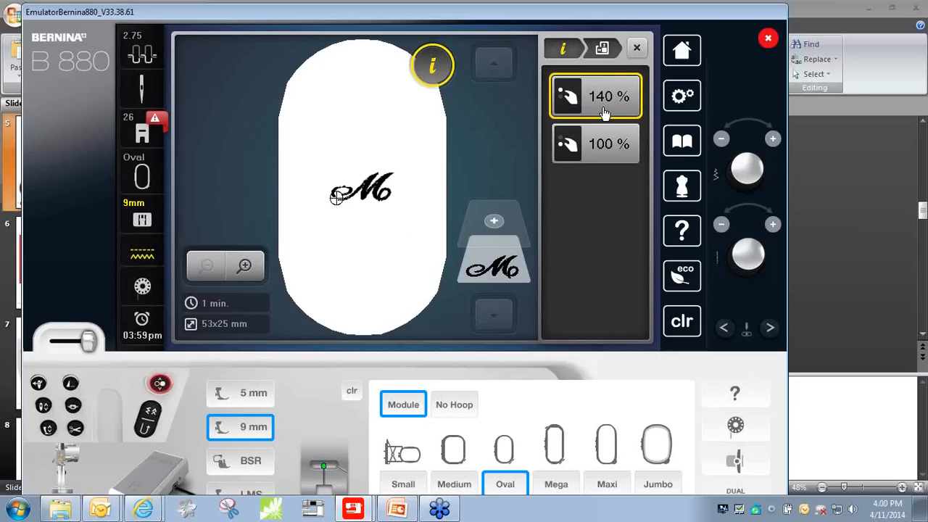
- Increase the height of the "M" lettering to about 148%
click(774, 226)
click(774, 226)
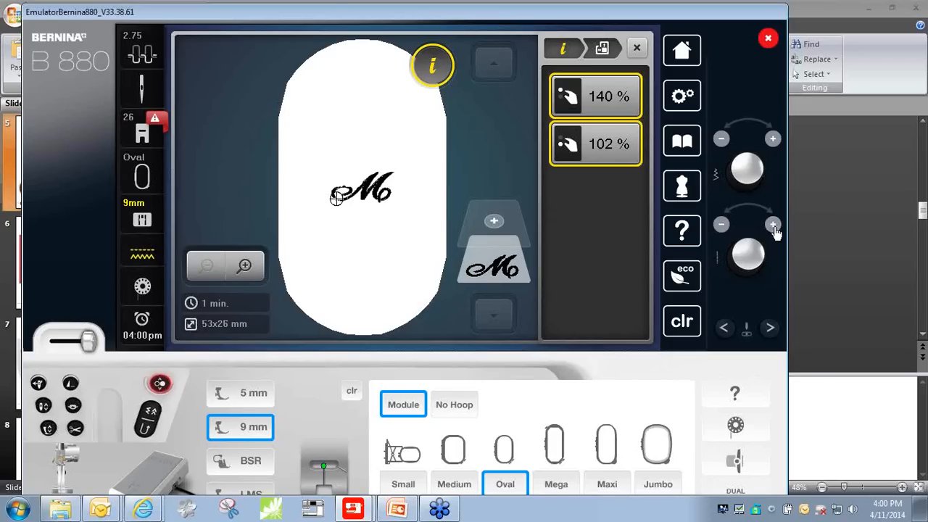
click(774, 226)
click(774, 226)
click(774, 225)
click(774, 225)
click(774, 225)
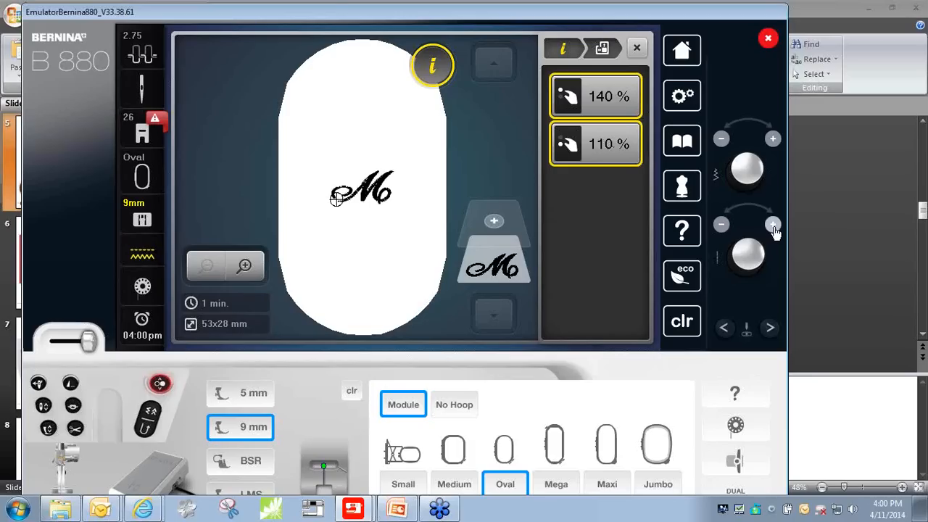
click(774, 226)
click(774, 225)
click(774, 226)
click(774, 225)
click(774, 226)
click(774, 225)
click(774, 226)
click(774, 226)
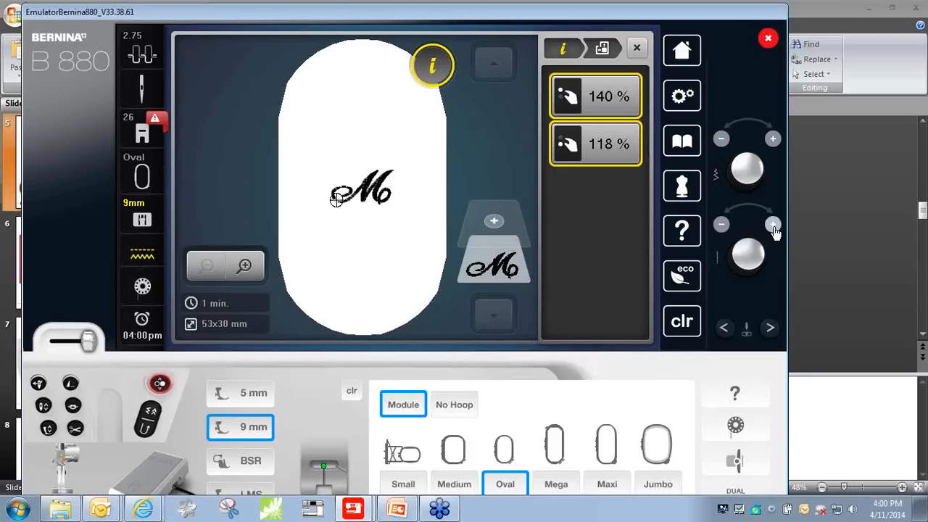
click(774, 225)
click(774, 226)
click(774, 225)
click(774, 226)
click(774, 225)
click(774, 225)
click(774, 225)
click(773, 225)
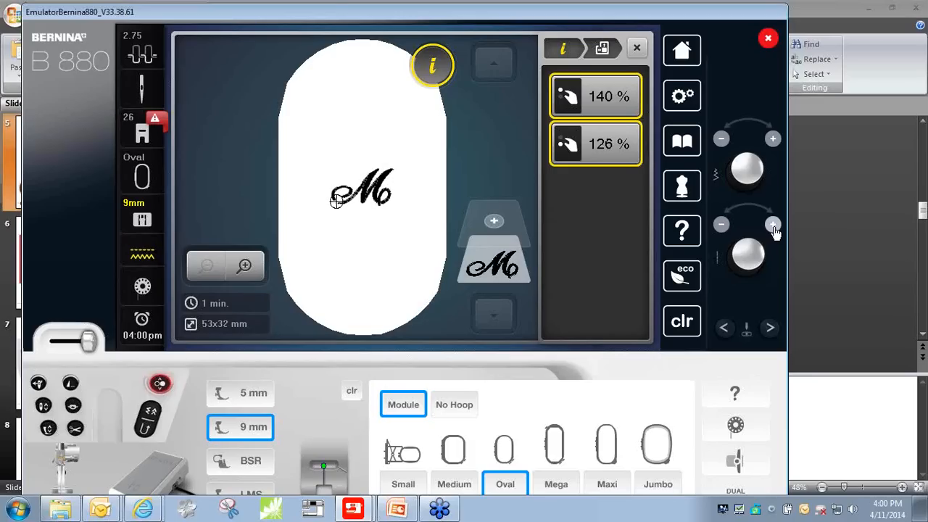
click(773, 225)
click(773, 225)
click(774, 226)
click(774, 226)
click(774, 226)
click(774, 226)
click(774, 225)
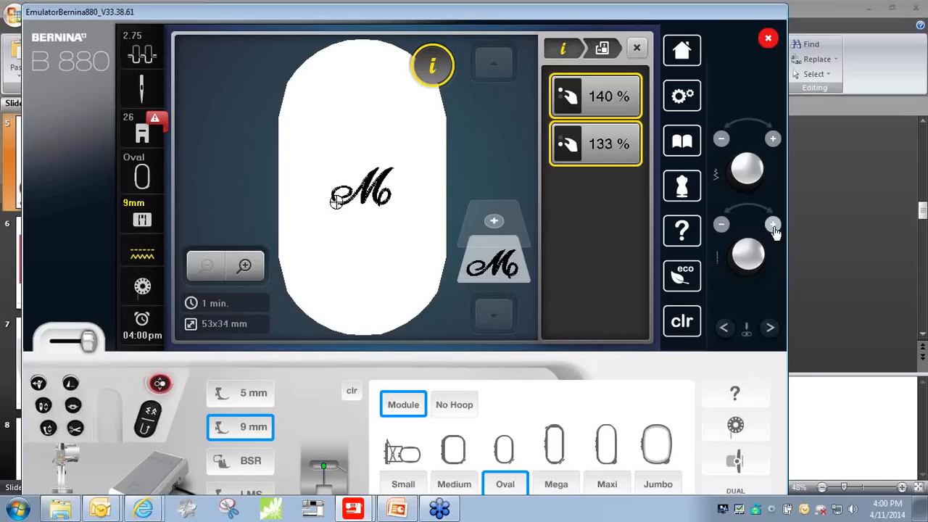
click(774, 225)
click(774, 226)
click(774, 225)
click(774, 226)
click(774, 225)
click(774, 226)
click(773, 226)
click(773, 226)
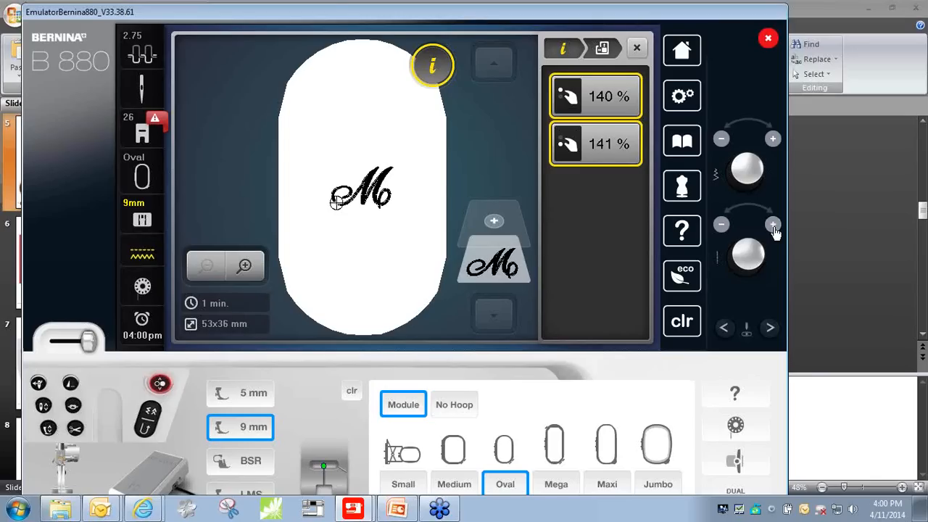
click(773, 226)
click(774, 225)
click(774, 226)
click(774, 225)
click(773, 226)
click(774, 226)
click(774, 225)
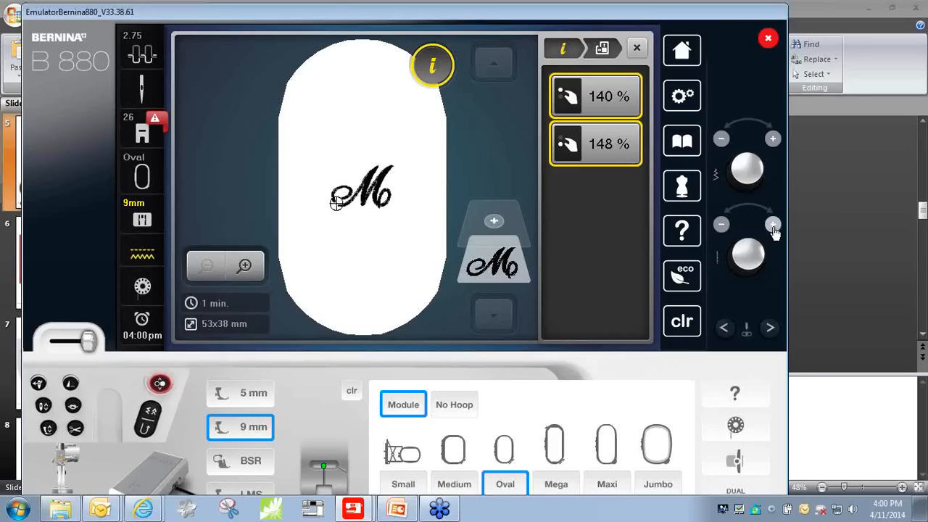
click(774, 225)
- Add the lowercase lettering "rs." as a second design using script alphabet 13
click(494, 222)
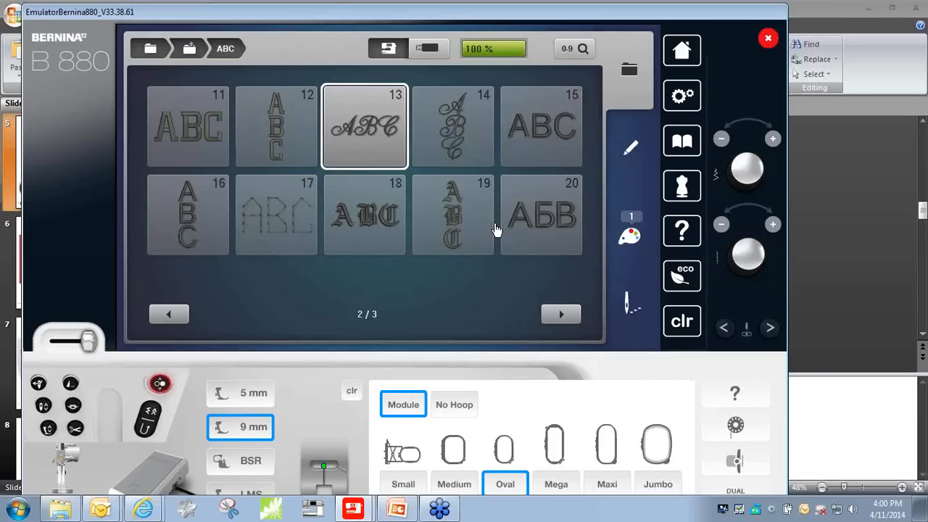
click(366, 150)
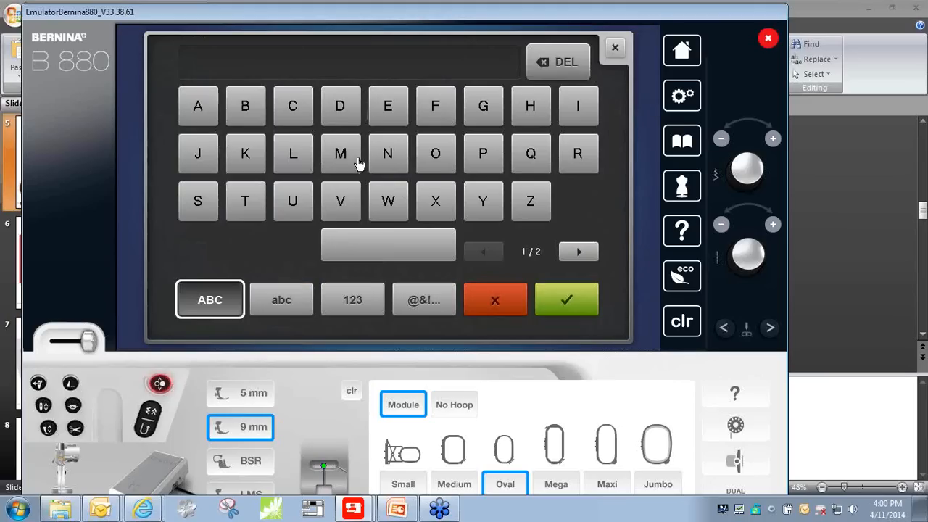
click(283, 307)
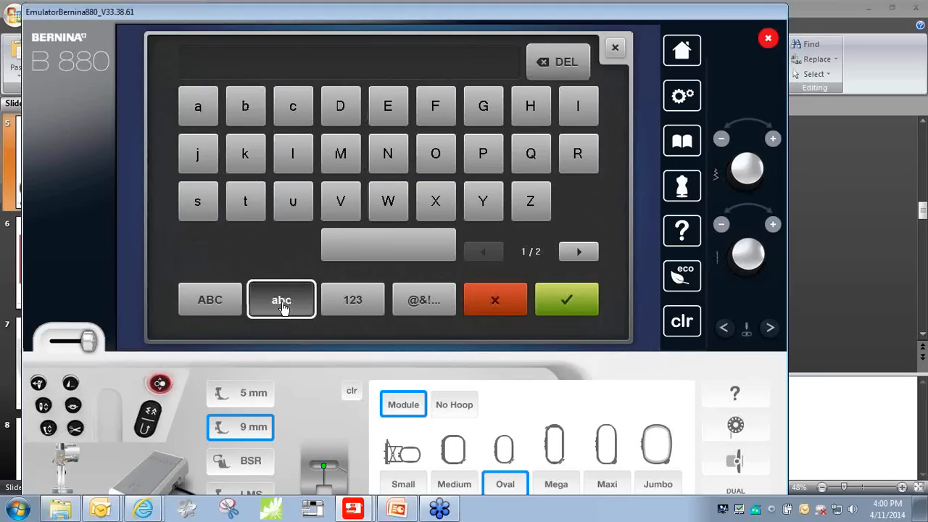
click(578, 154)
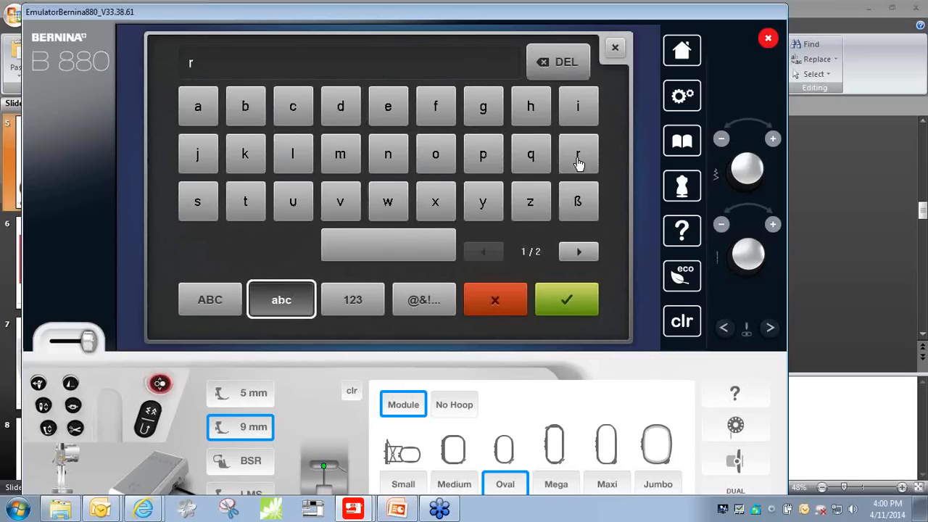
click(189, 206)
click(579, 252)
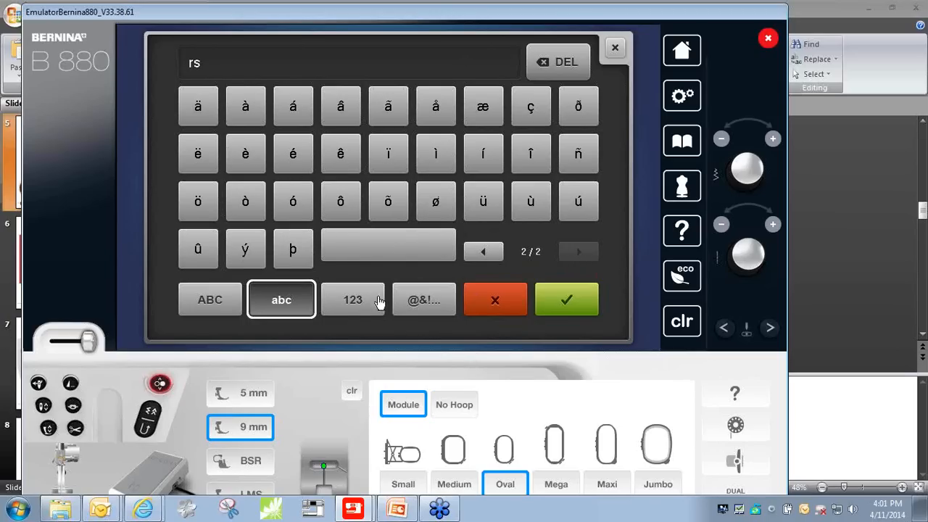
click(350, 306)
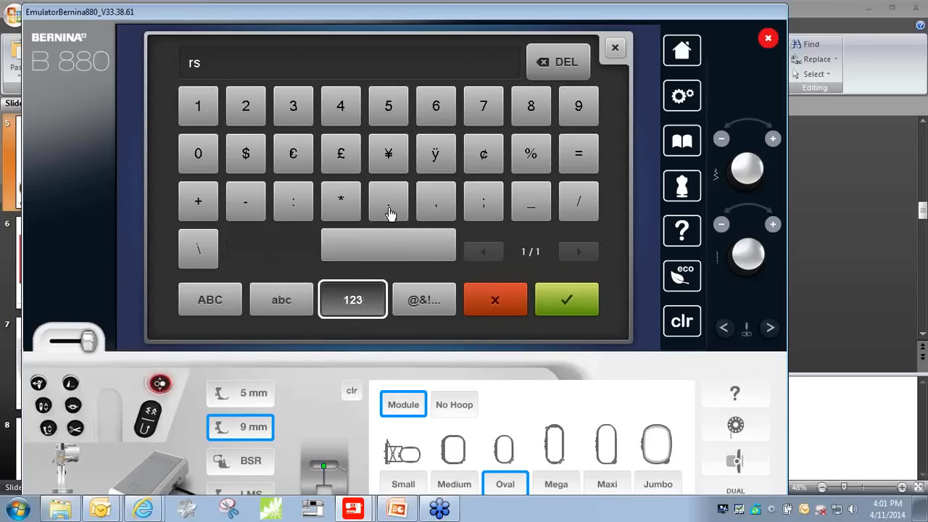
click(564, 308)
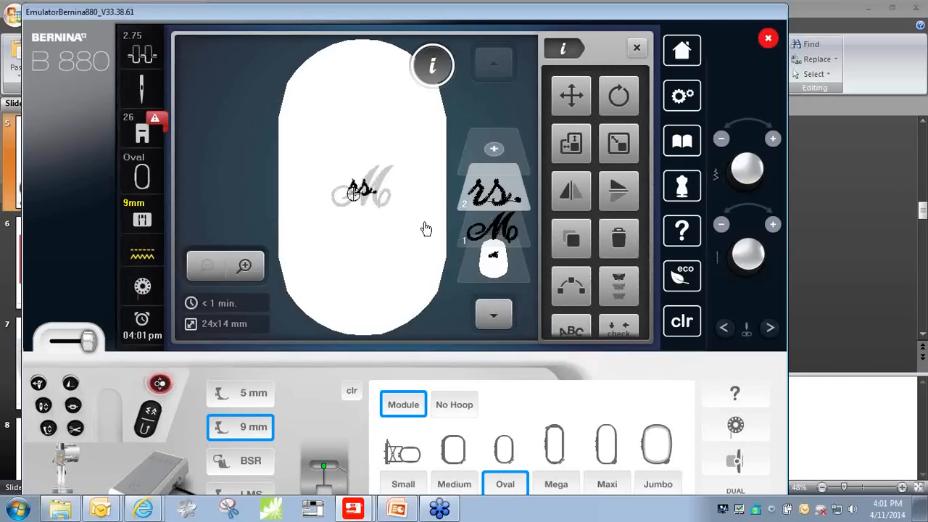
- Move the "rs." lettering beside the upper right of the "M" and scale it proportionally to 125%
drag(353, 192, 410, 185)
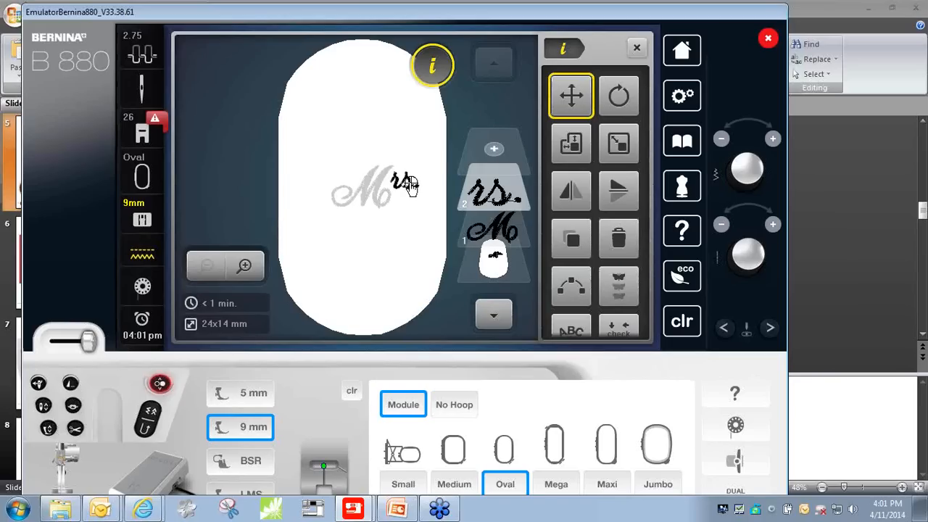
click(620, 145)
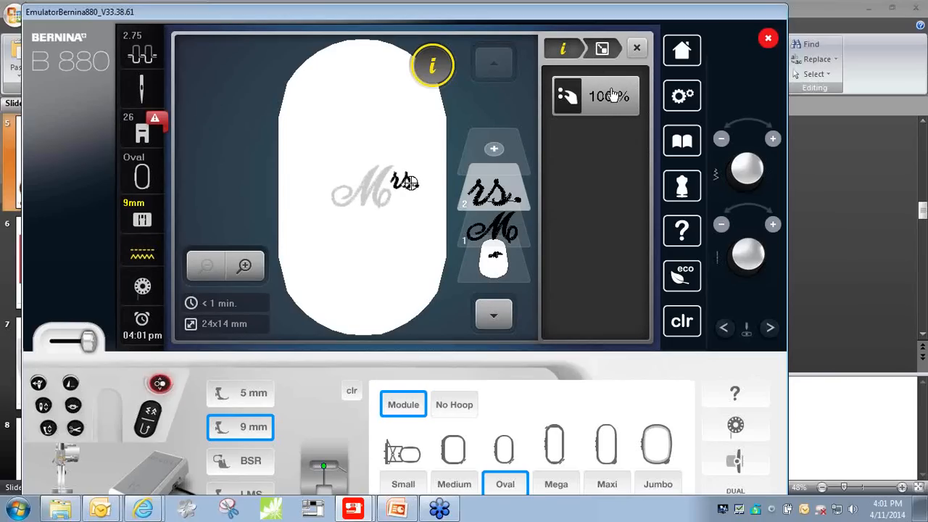
click(772, 139)
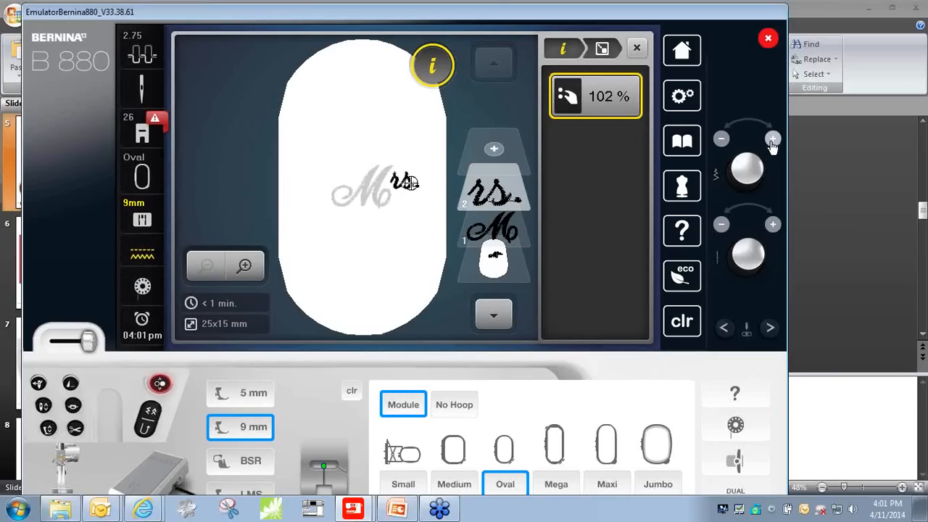
click(772, 140)
click(772, 139)
click(773, 139)
click(772, 140)
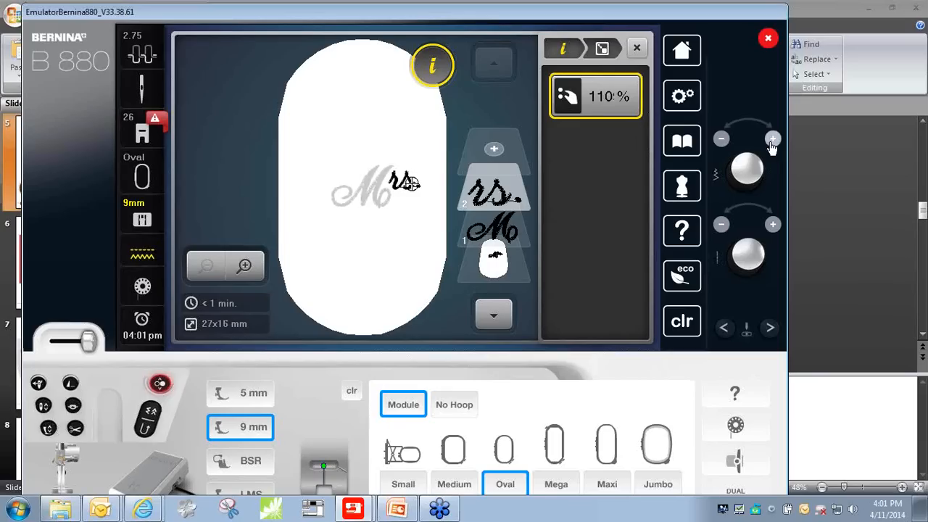
click(772, 142)
click(772, 141)
click(771, 142)
click(772, 142)
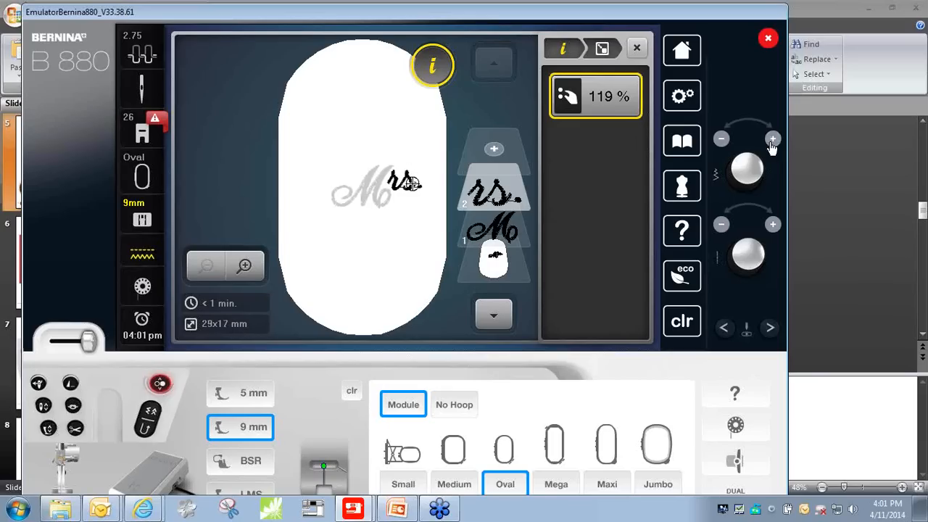
click(771, 142)
click(771, 142)
click(771, 141)
click(772, 142)
- Select the whole "Mrs." combination and center it in the oval hoop
click(496, 270)
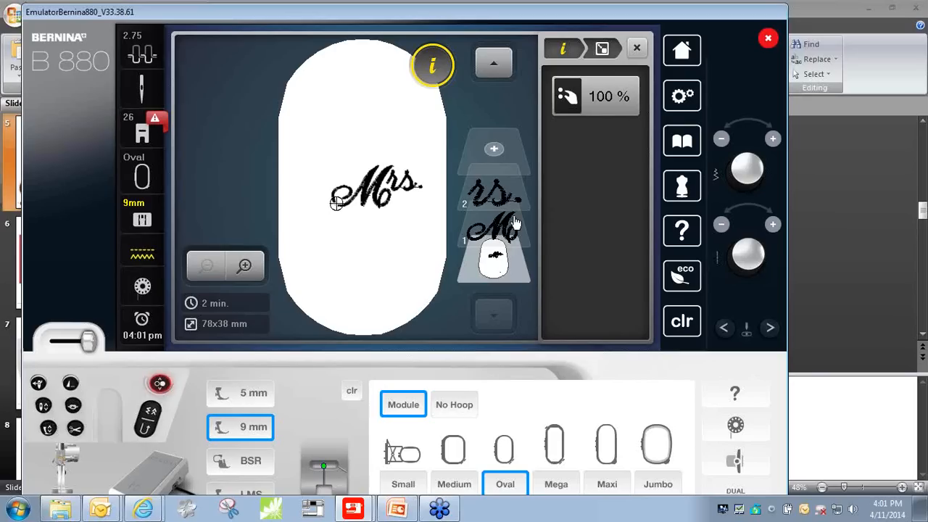
click(565, 51)
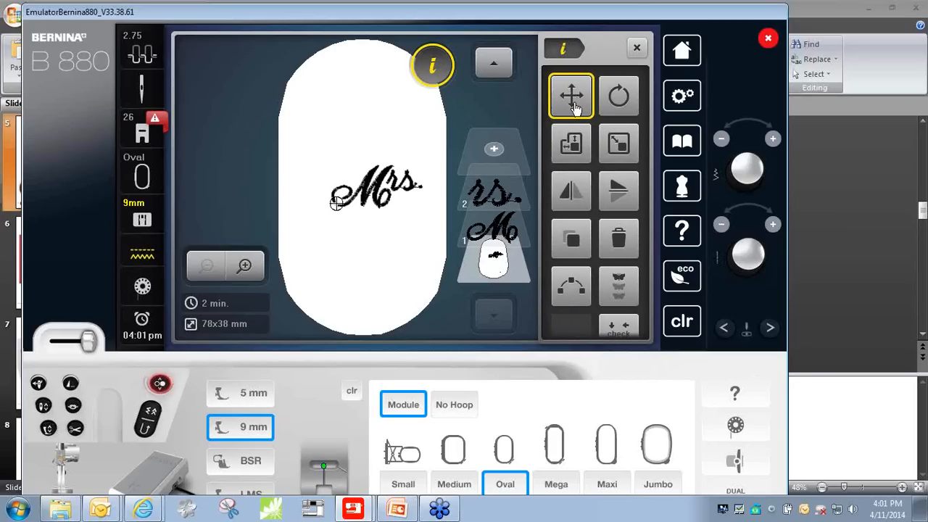
click(570, 102)
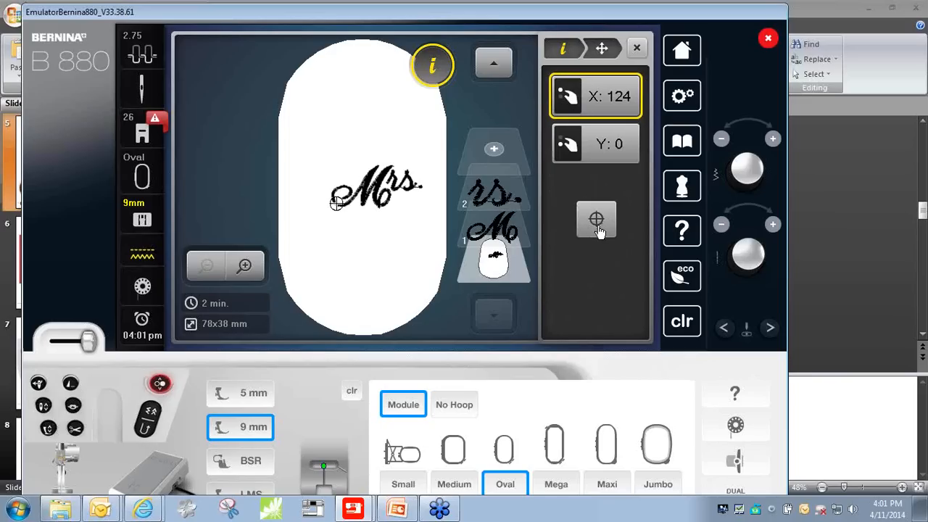
click(596, 222)
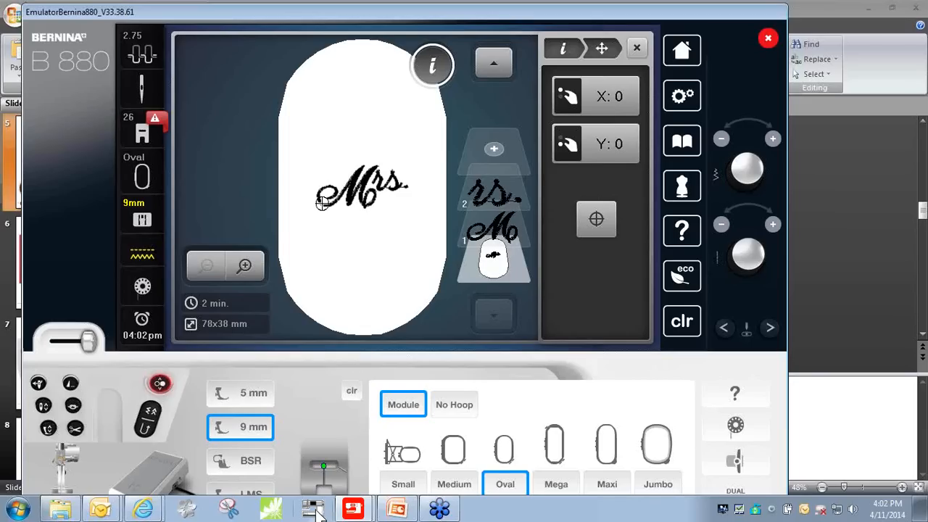
- Switch to the PowerPoint presentation and show the "Alphabet design collections" slide full screen
click(398, 510)
key(shift+F5)
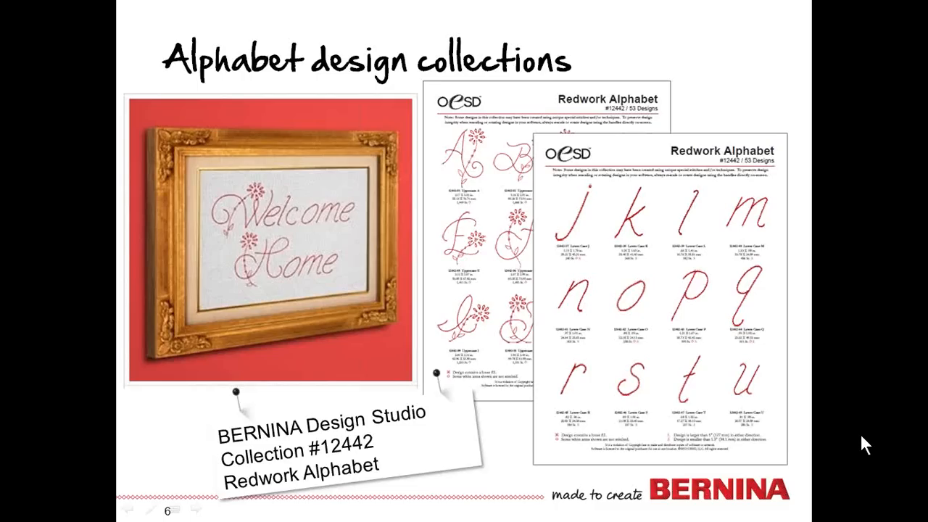
- End the slide show, switch to the BERNINA 880 simulator with the "Mrs." design and close its placement settings
key(Escape)
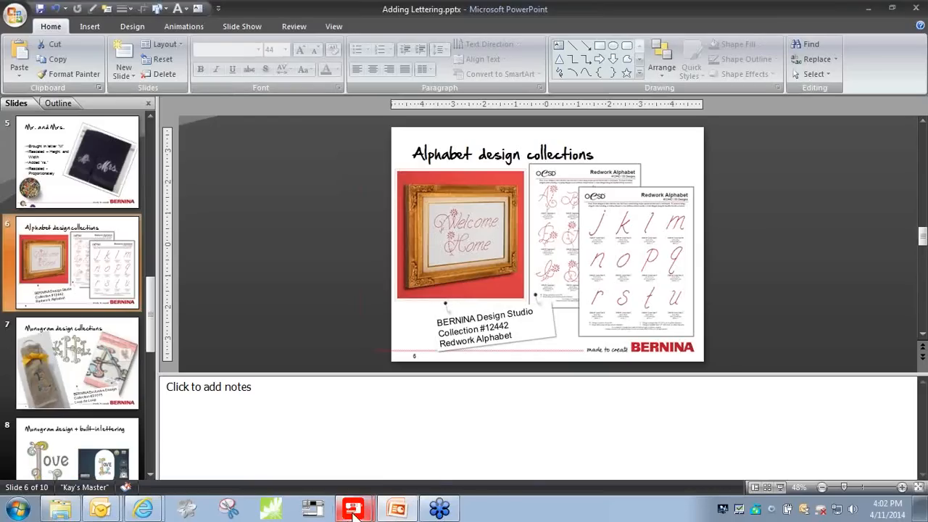
mouse_move(353, 511)
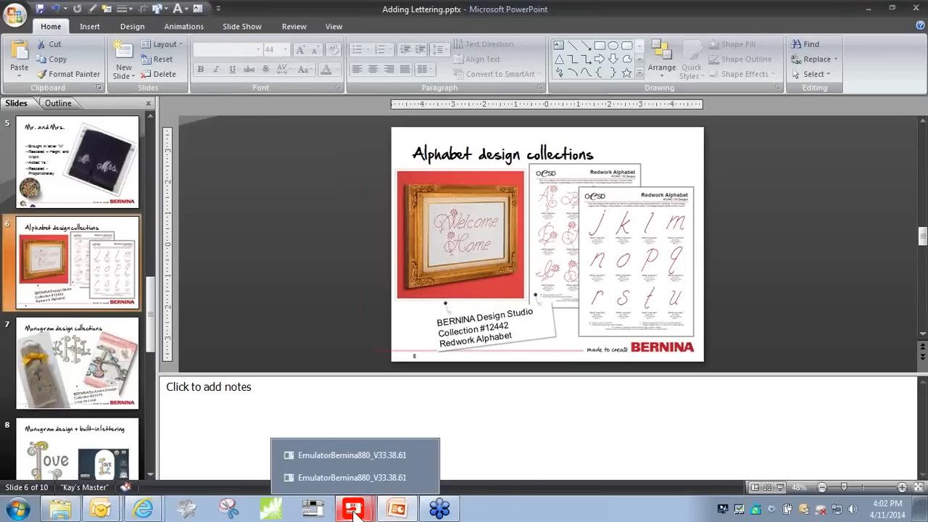
click(381, 482)
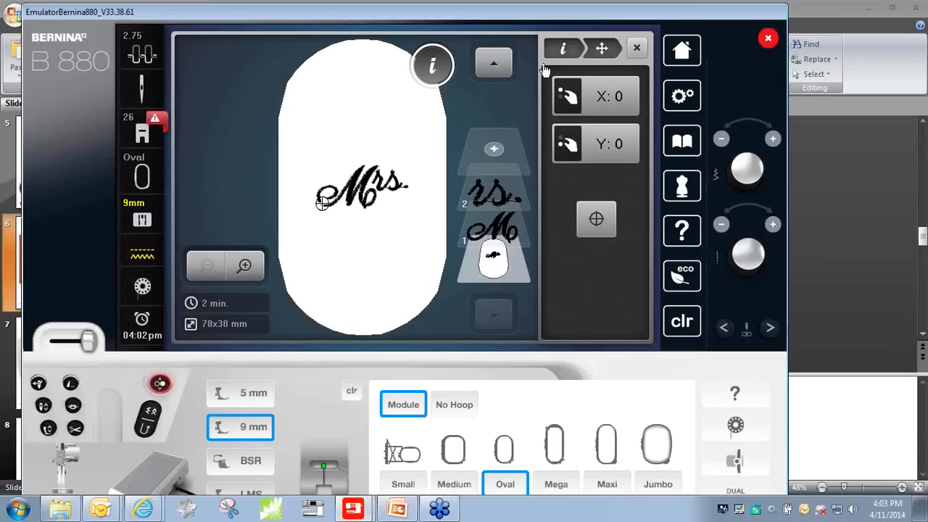
click(635, 48)
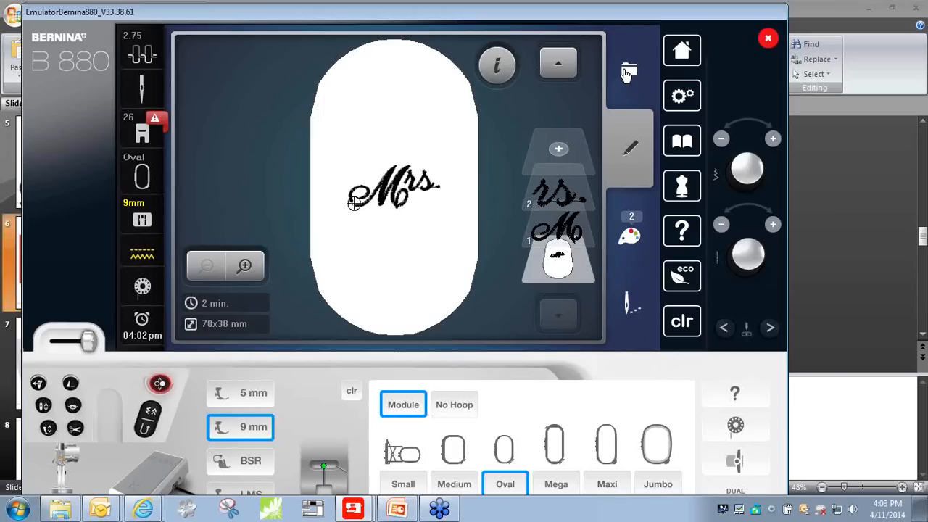
- Load the redwork capital "J" from folder 12442 on the USB stick and move it left of the hoop's center
click(628, 73)
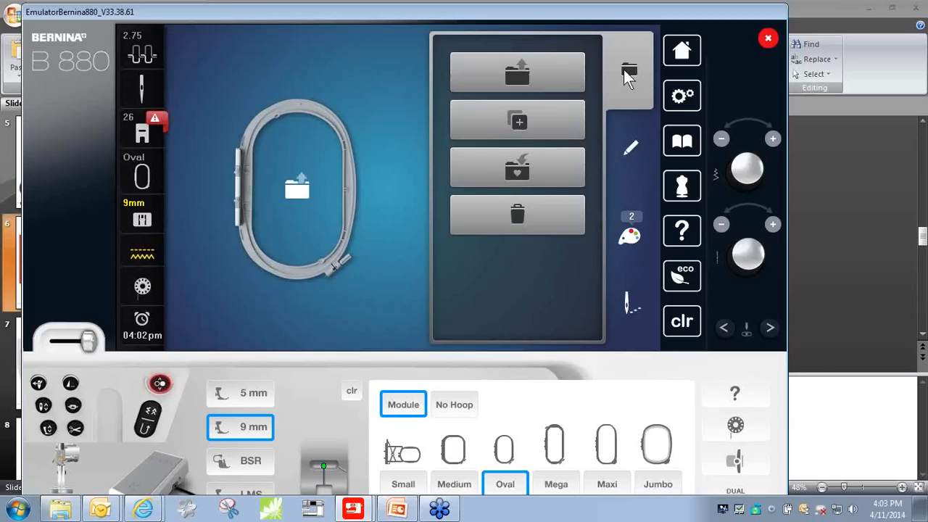
click(521, 79)
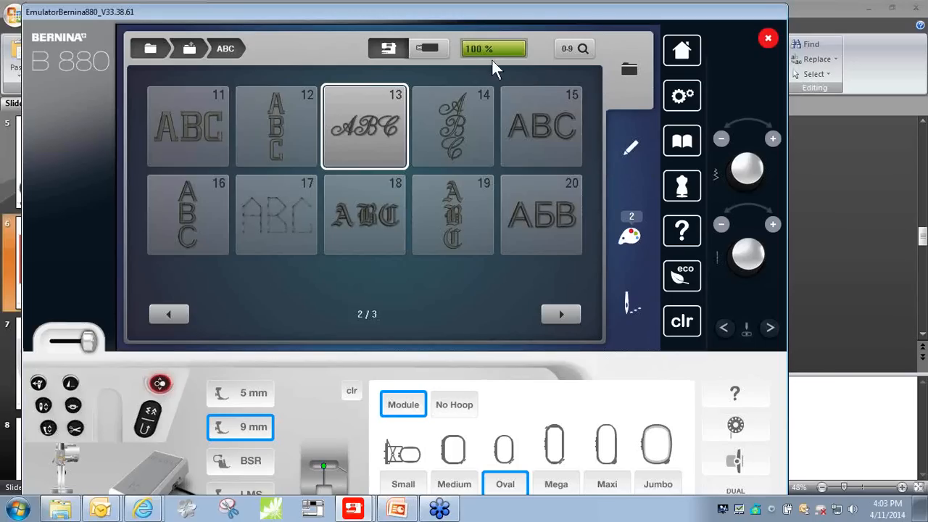
click(428, 55)
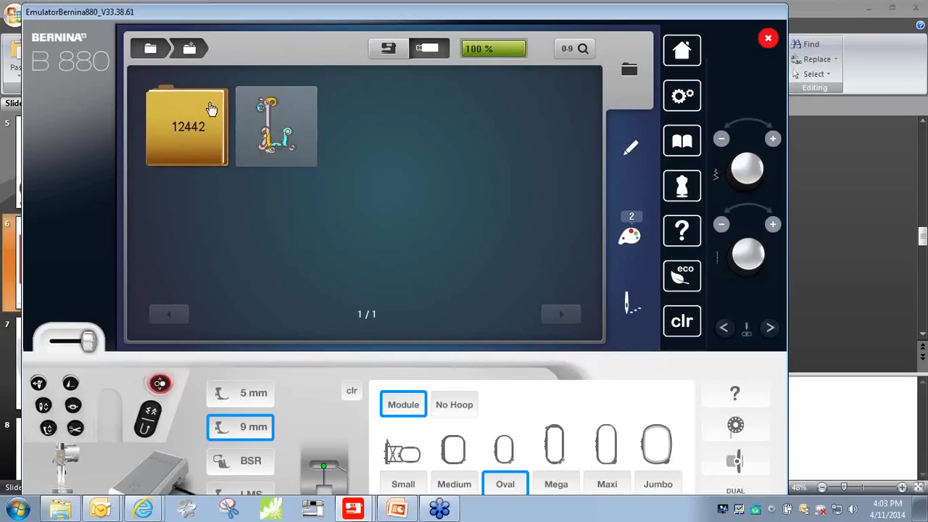
click(187, 146)
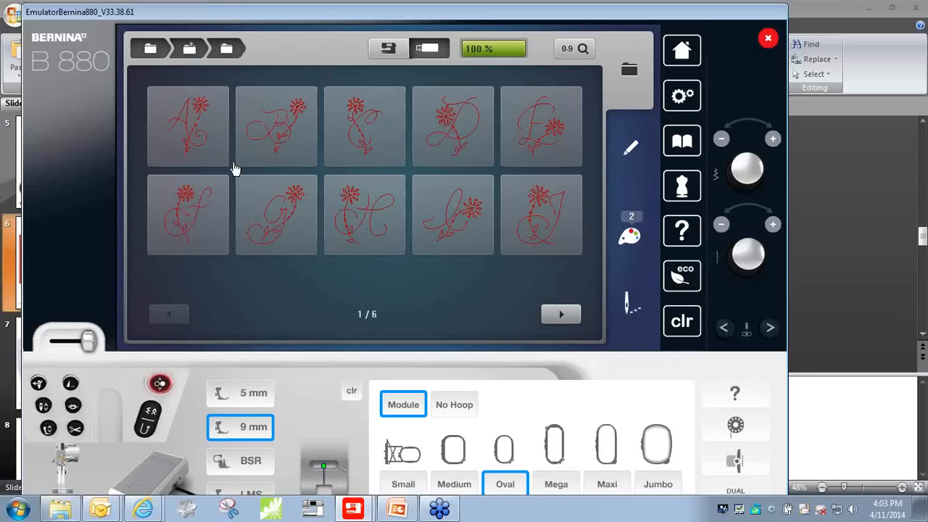
click(537, 227)
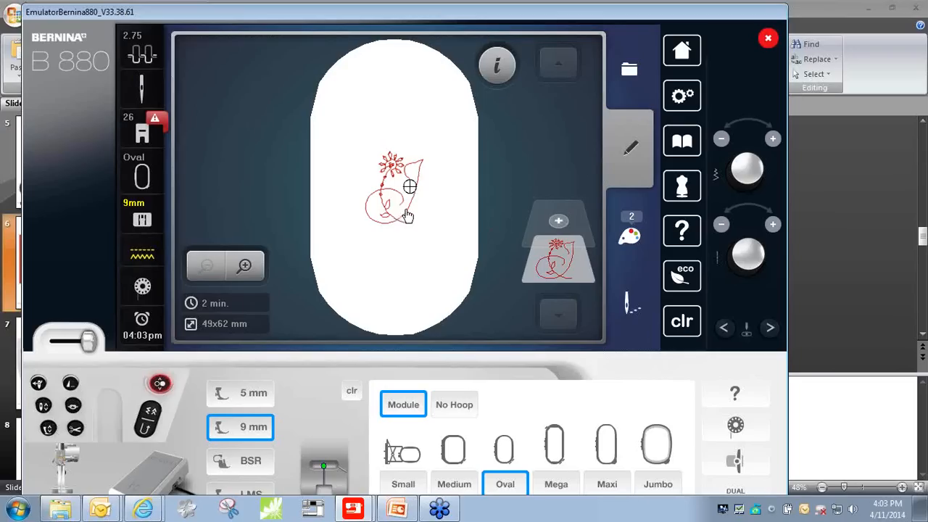
drag(408, 207, 379, 210)
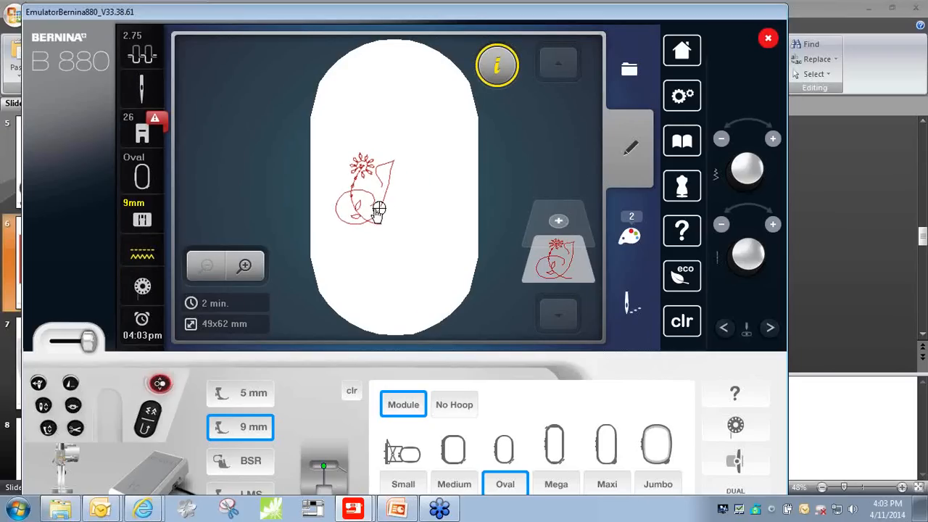
- Add the redwork lowercase "o" as a second design and place it just to the right of the "J"
click(559, 225)
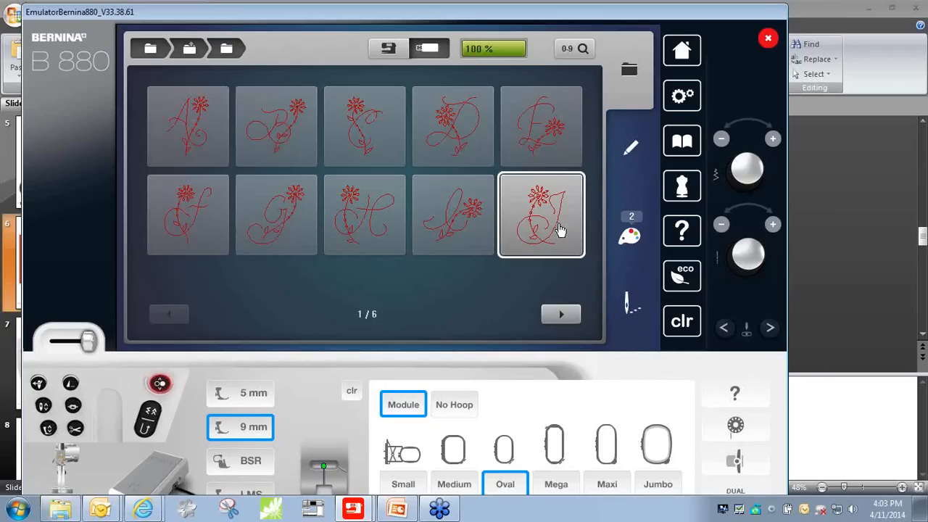
click(560, 318)
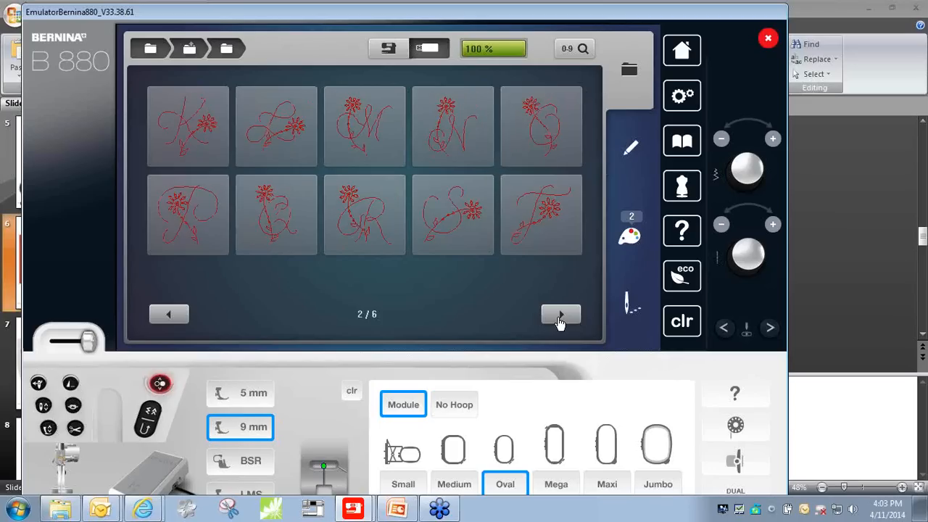
click(560, 318)
click(559, 318)
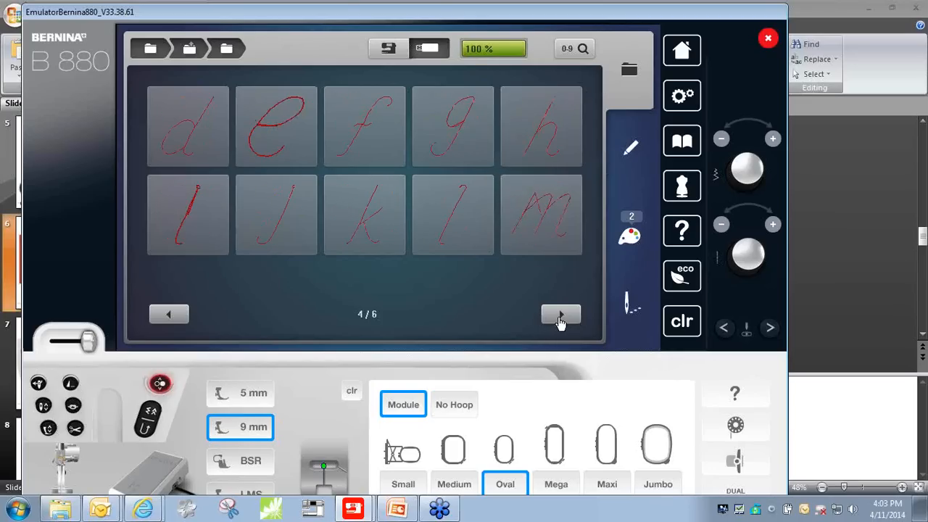
click(560, 318)
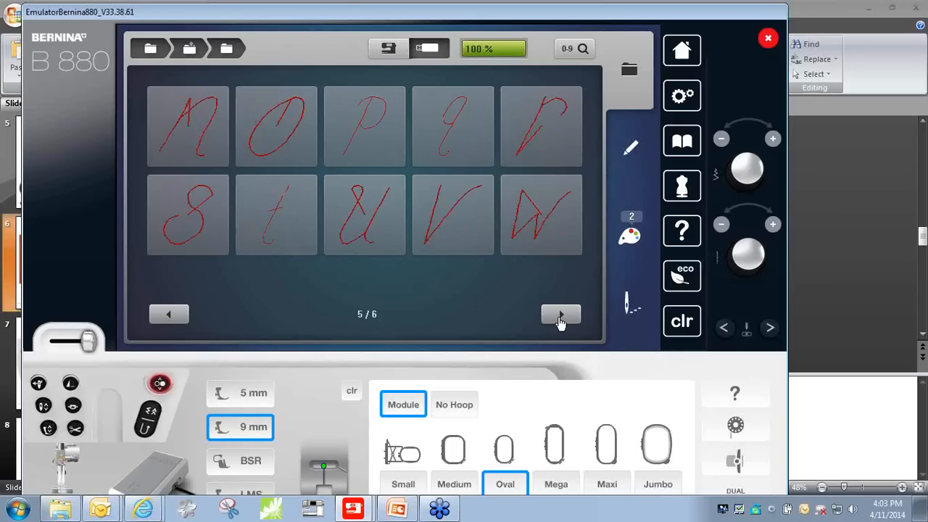
click(273, 143)
drag(393, 187, 404, 205)
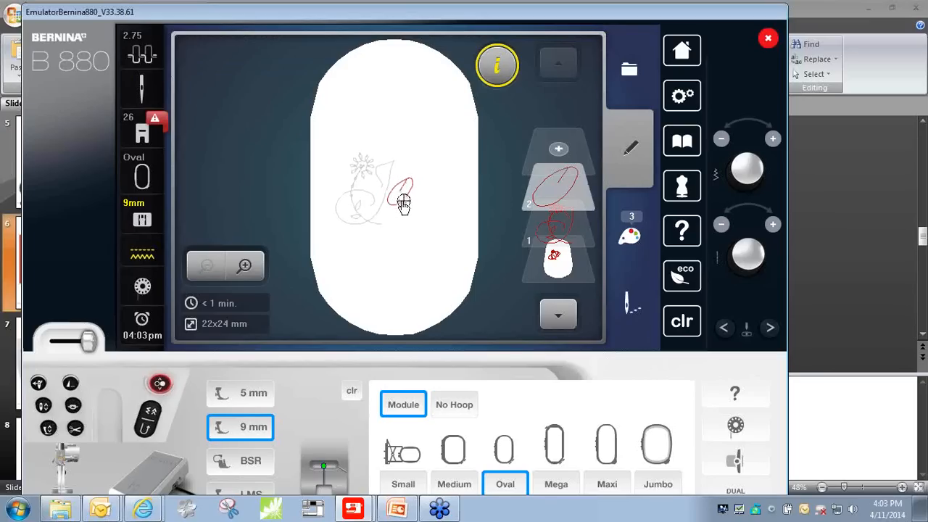
- Add the redwork lowercase "y" as a third design and place it after the "o" to spell "Joy"
click(558, 152)
click(561, 314)
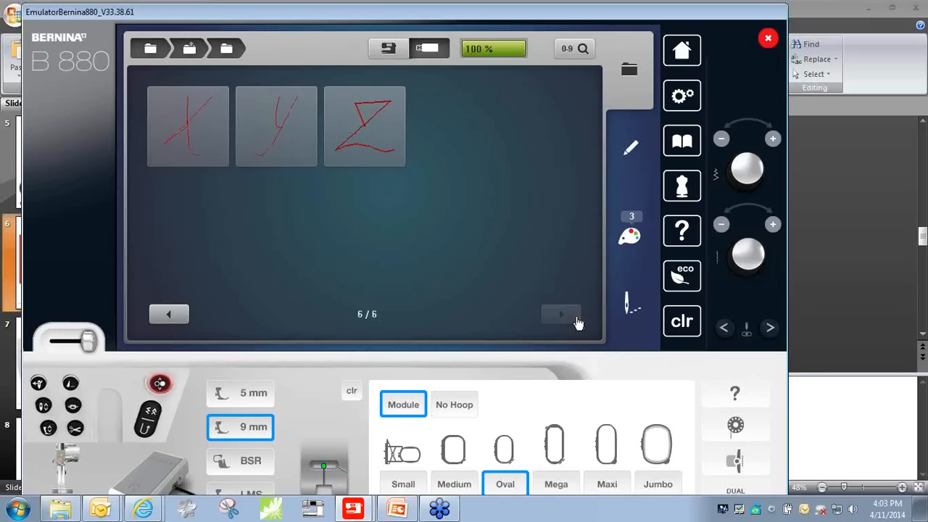
click(263, 140)
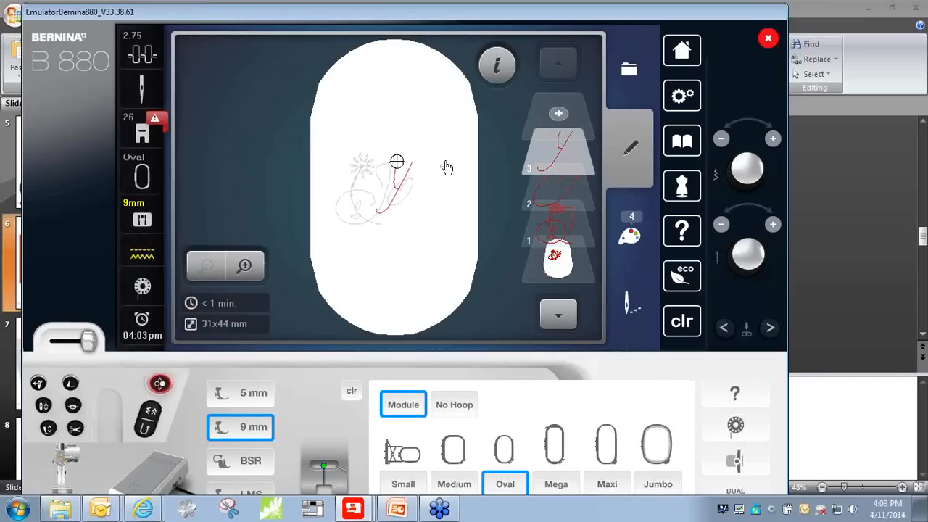
drag(404, 197, 425, 201)
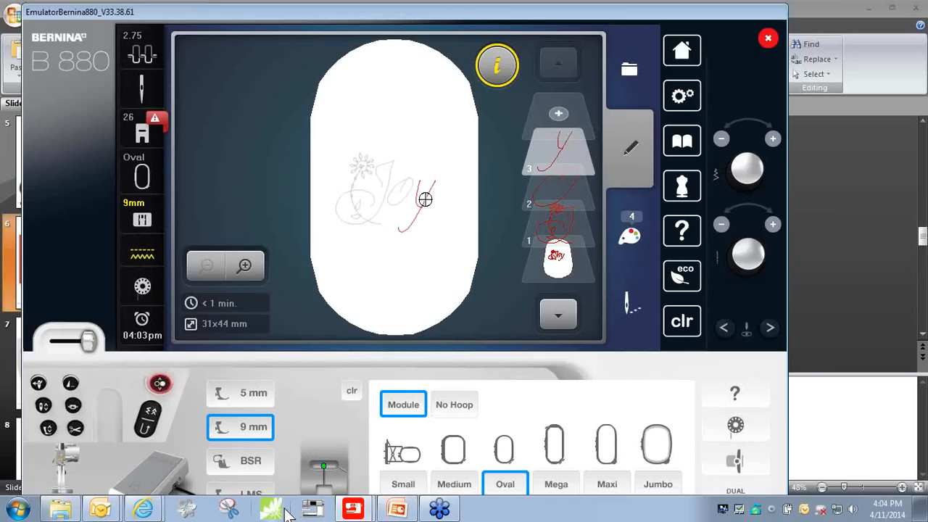
- Switch to the Adding Lettering.pptx presentation in PowerPoint
mouse_move(397, 511)
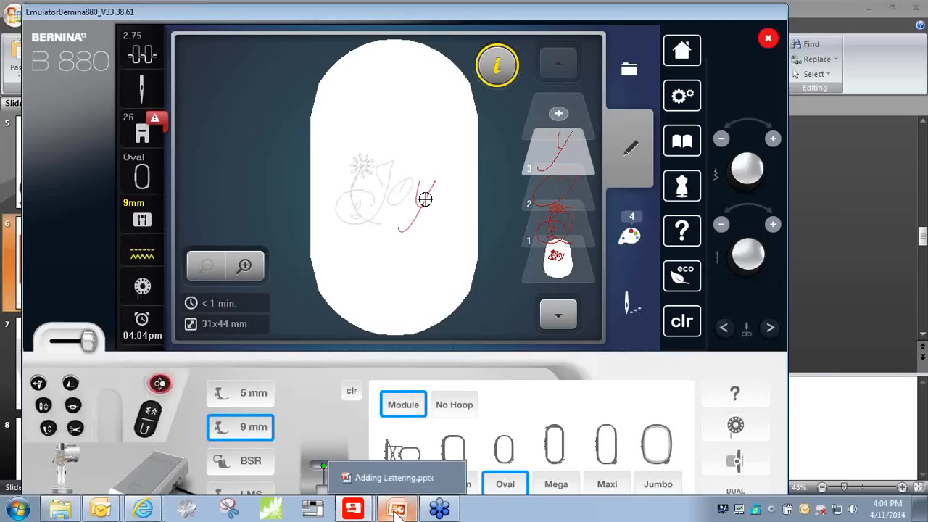
click(397, 511)
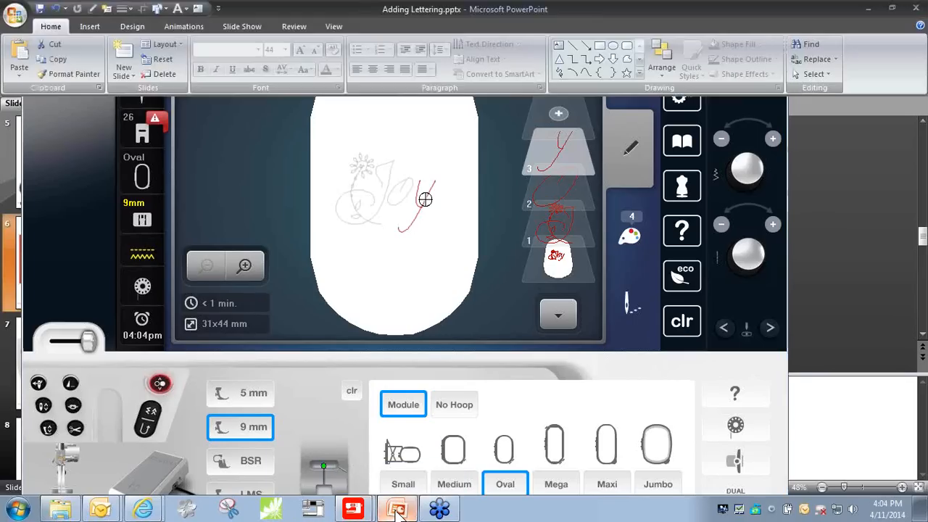